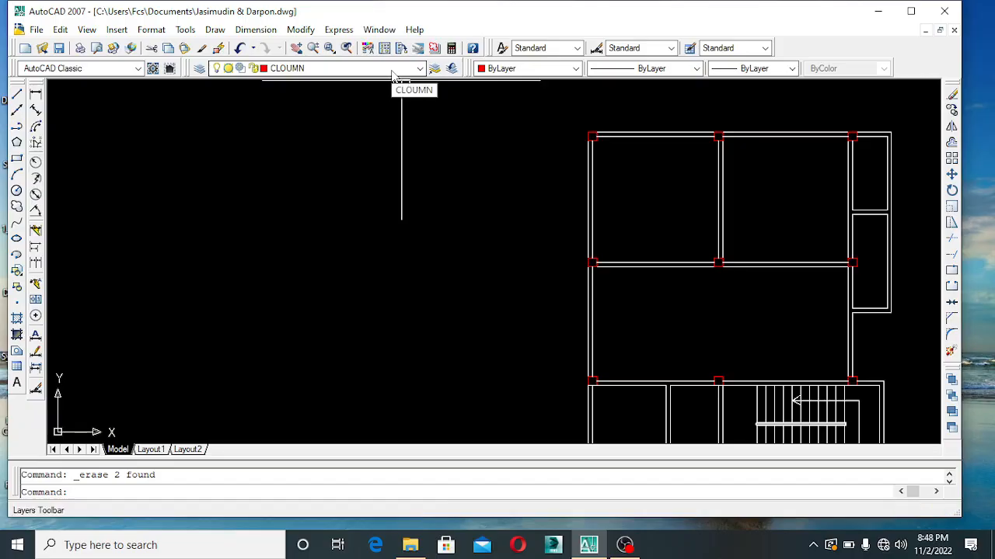
- Make the DOOR layer current
{"action": "left_click", "coordinate": [400, 76]}
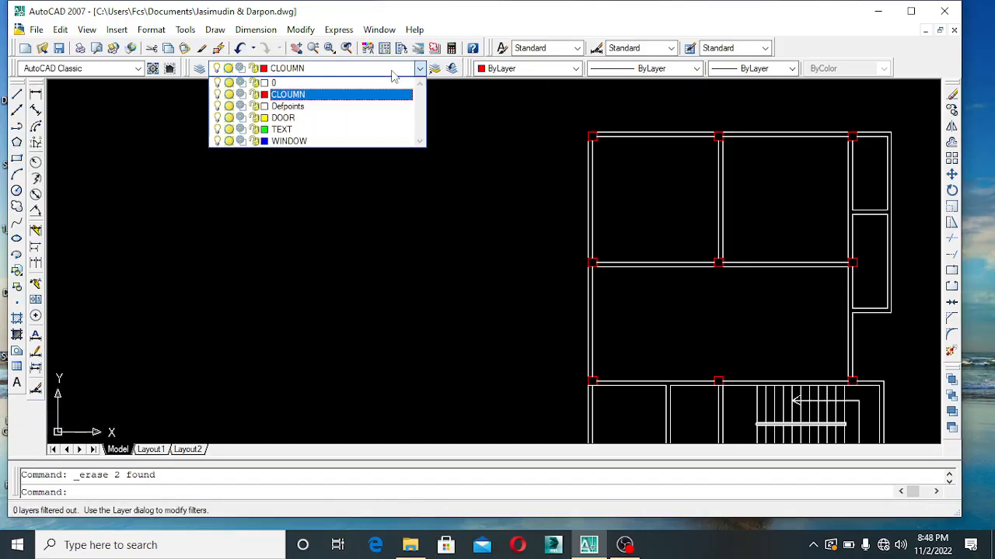
{"action": "left_click", "coordinate": [324, 120]}
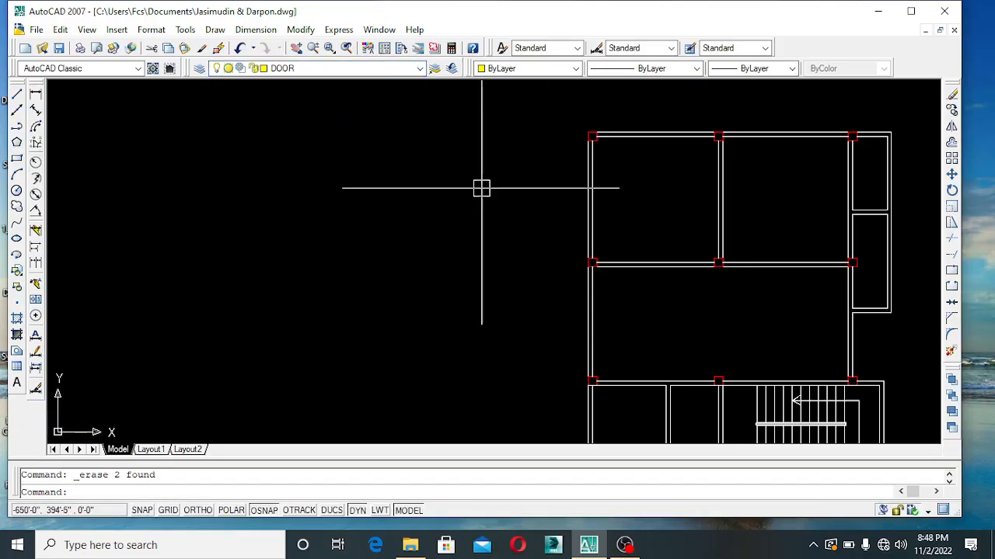
{"action": "middle_click_drag", "start_coordinate": [484, 193], "coordinate": [496, 187]}
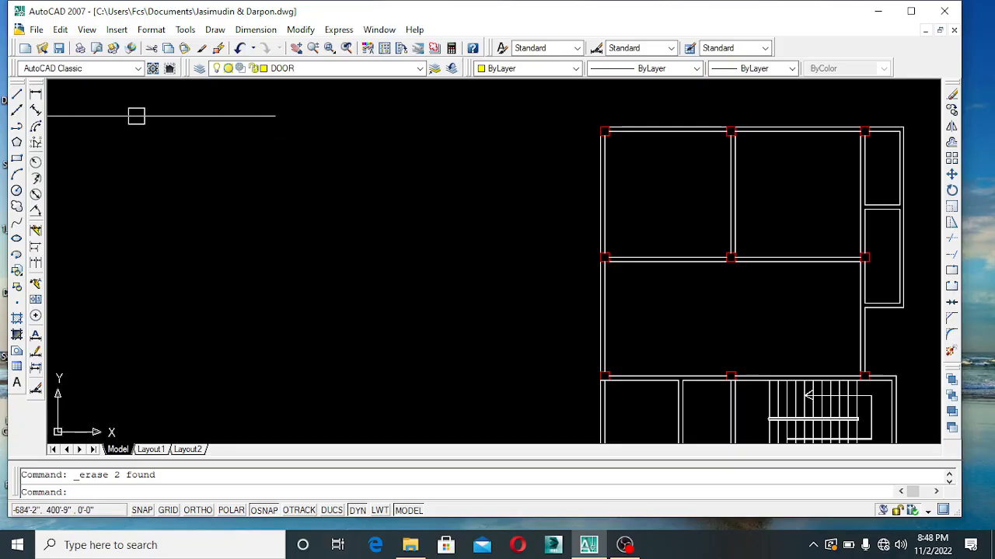
- Begin a door-jamb polyline in the empty area beside the floor plan with ortho on, going 5" down and 3" across to the right
{"action": "left_click", "coordinate": [17, 129]}
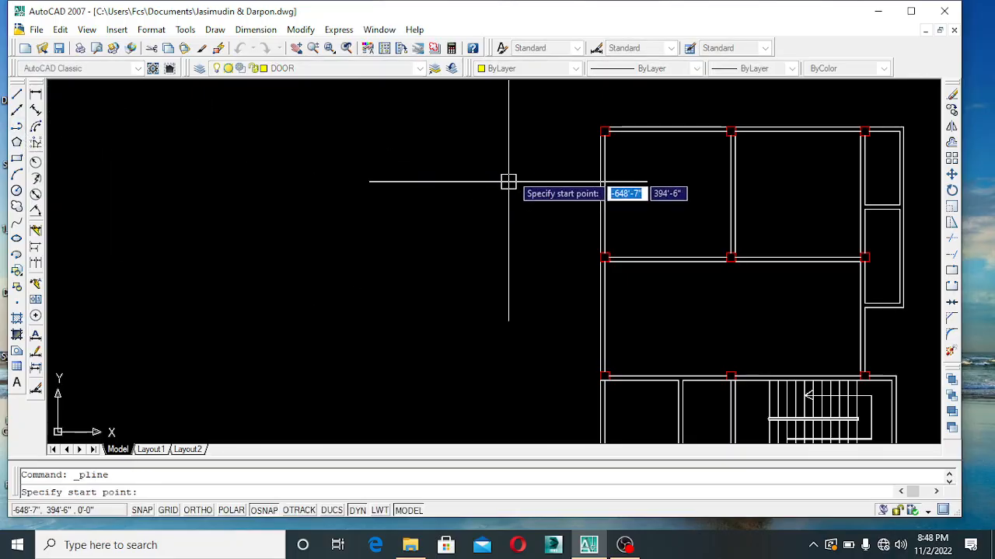
{"action": "left_click", "coordinate": [480, 167]}
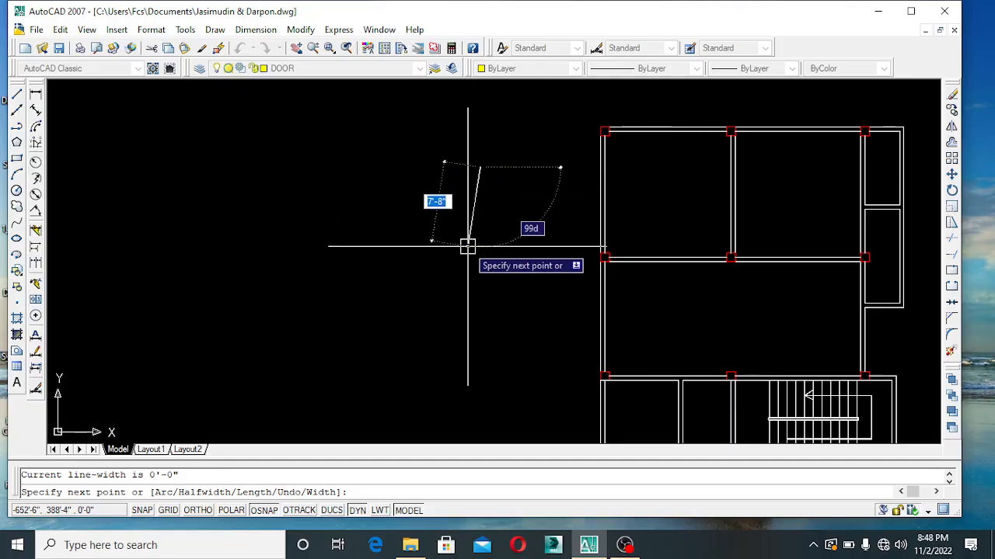
{"action": "key", "text": "F8"}
{"action": "scroll", "coordinate": [486, 207], "scroll_direction": "up", "scroll_amount": 5}
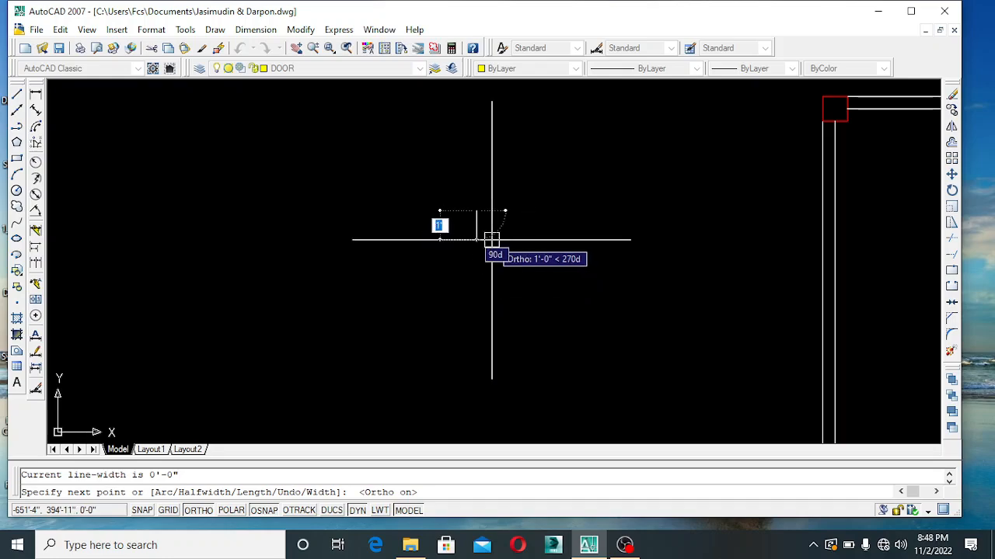
{"action": "type", "text": "5"}
{"action": "key", "text": "Return"}
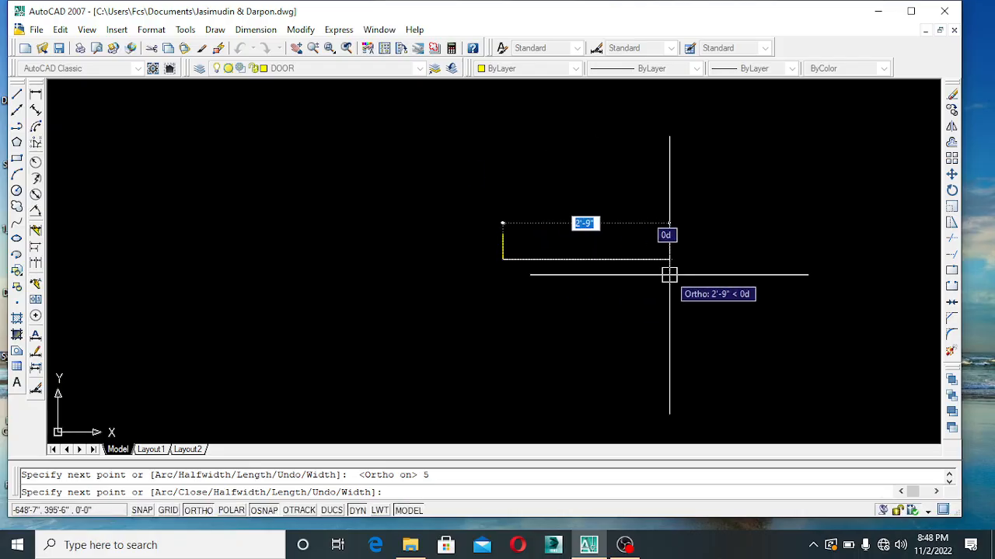
{"action": "type", "text": "3"}
{"action": "key", "text": "Return"}
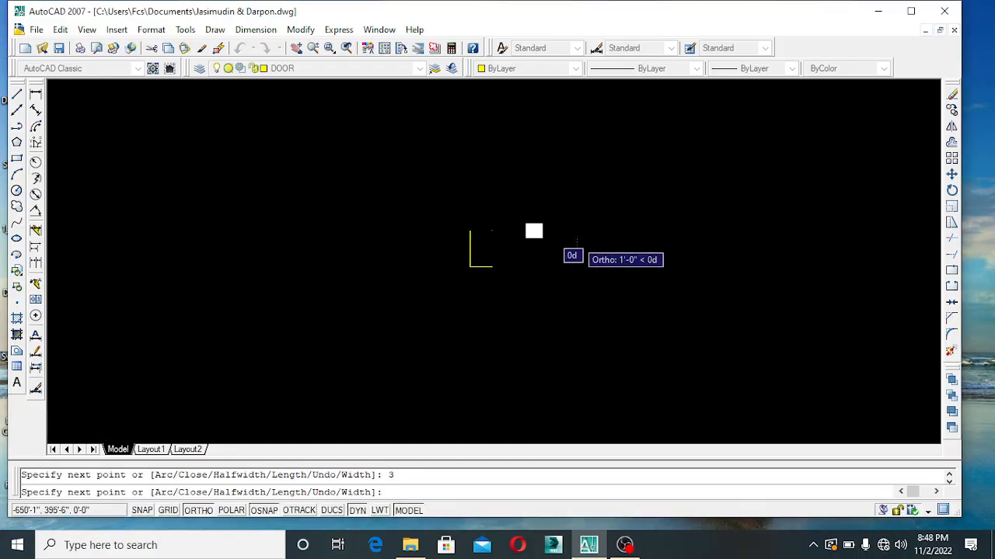
- Finish the stepped jamb outline with segments 3" up, 1" left and 2" up, closing it at the polyline's start point
{"action": "type", "text": "3"}
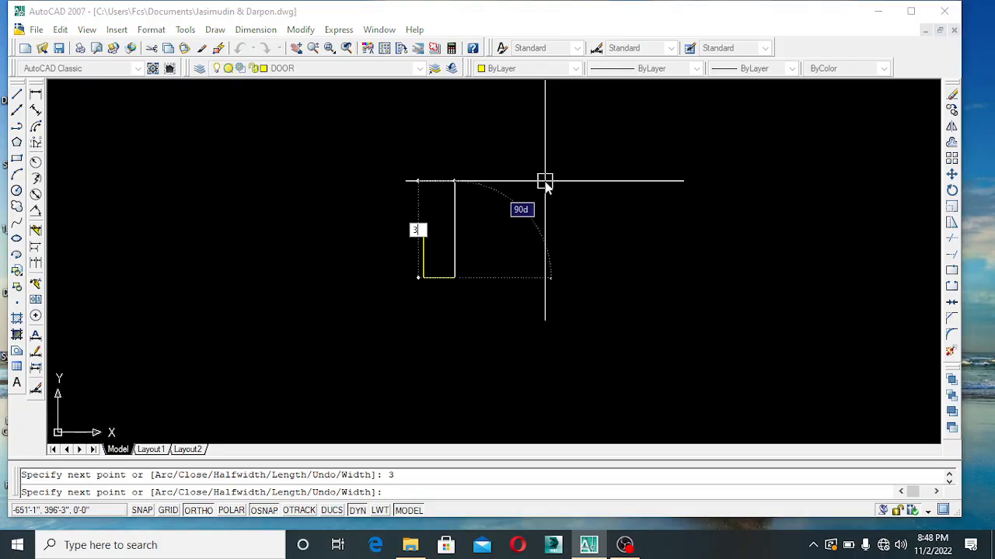
{"action": "key", "text": "Return"}
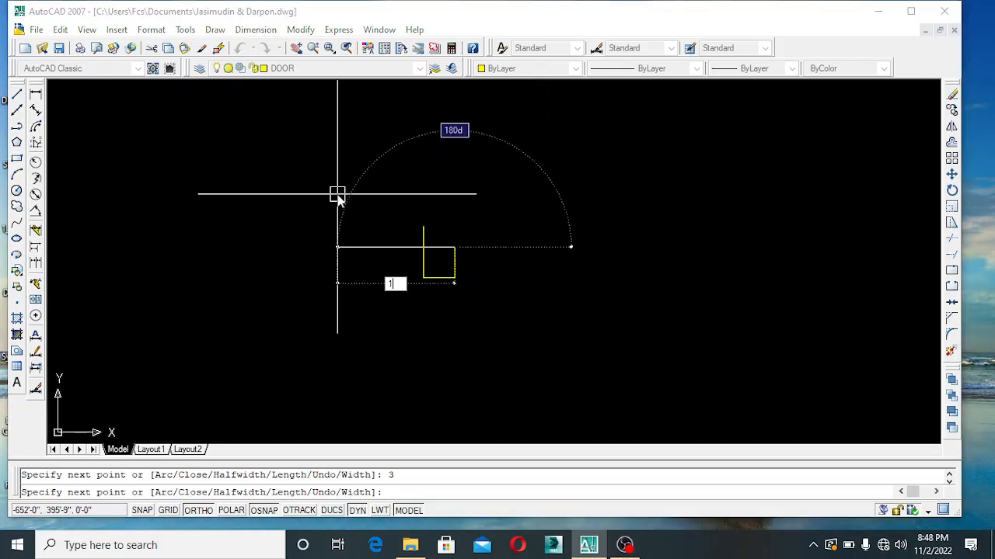
{"action": "type", "text": "1"}
{"action": "key", "text": "Return"}
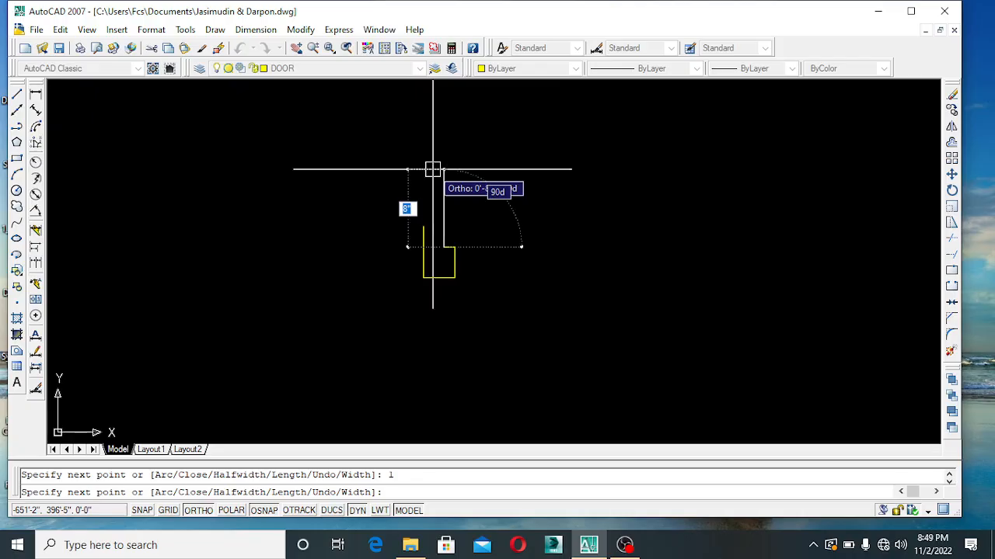
{"action": "type", "text": "2"}
{"action": "key", "text": "Return"}
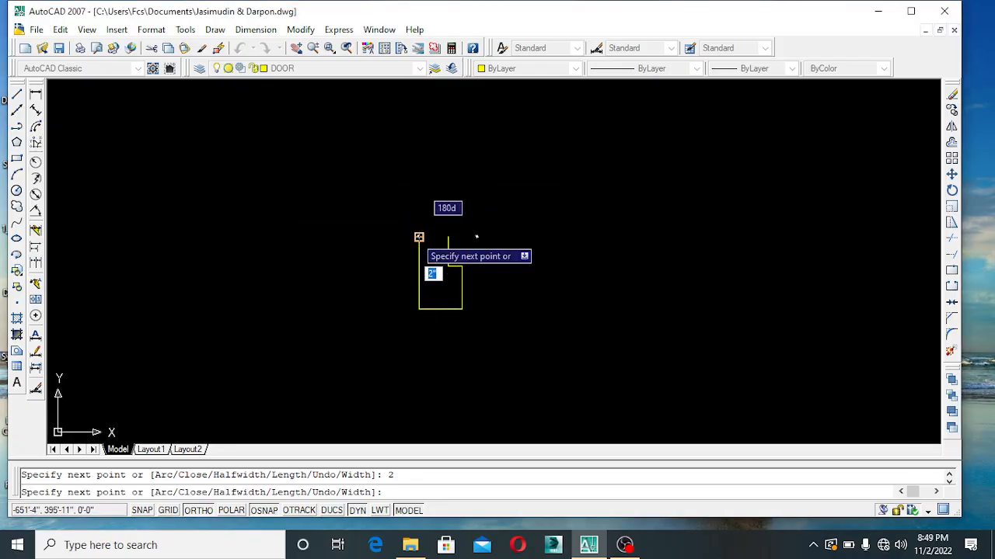
{"action": "left_click", "coordinate": [419, 237]}
{"action": "key", "text": "Escape"}
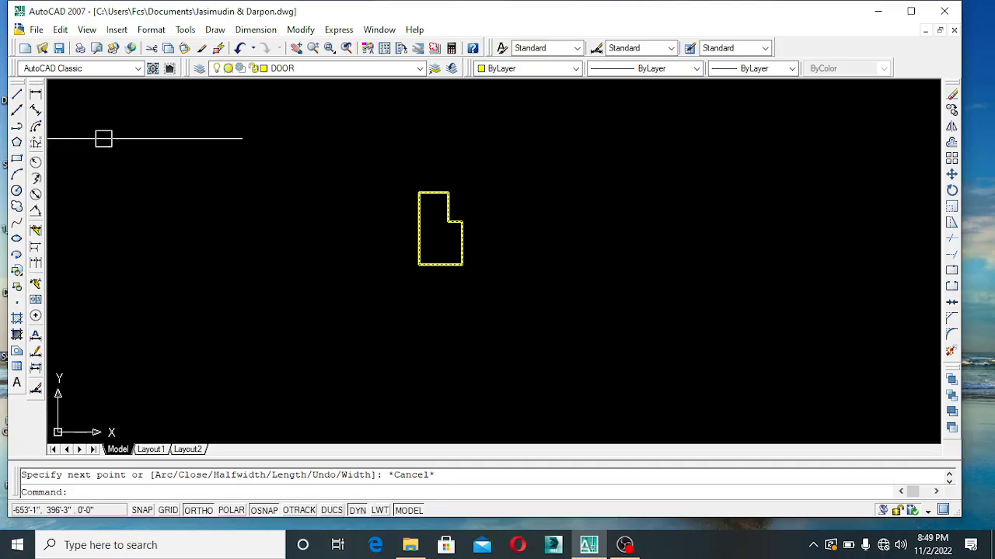
- Draw a 3' horizontal line to the right from the jamb's lower-left corner
{"action": "left_click", "coordinate": [17, 94]}
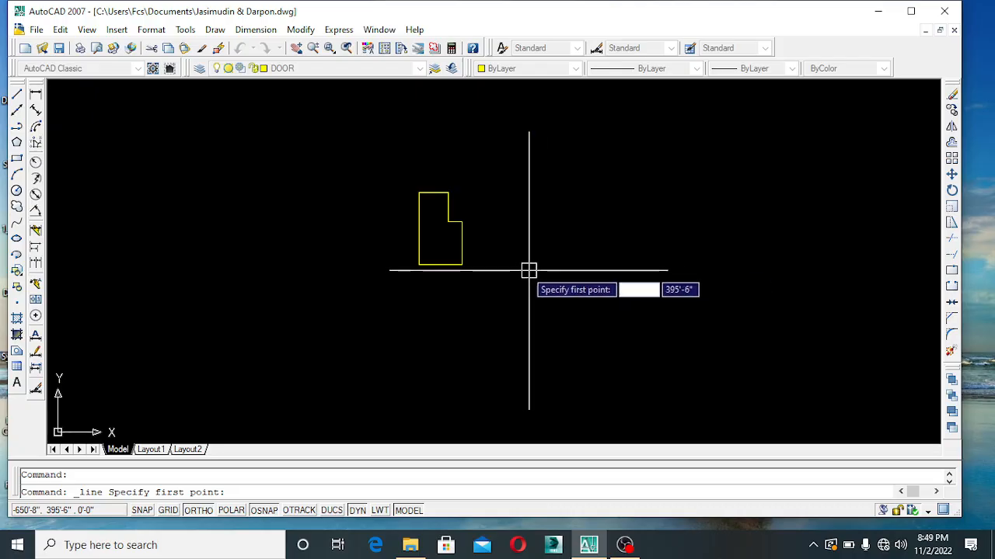
{"action": "left_click", "coordinate": [419, 265]}
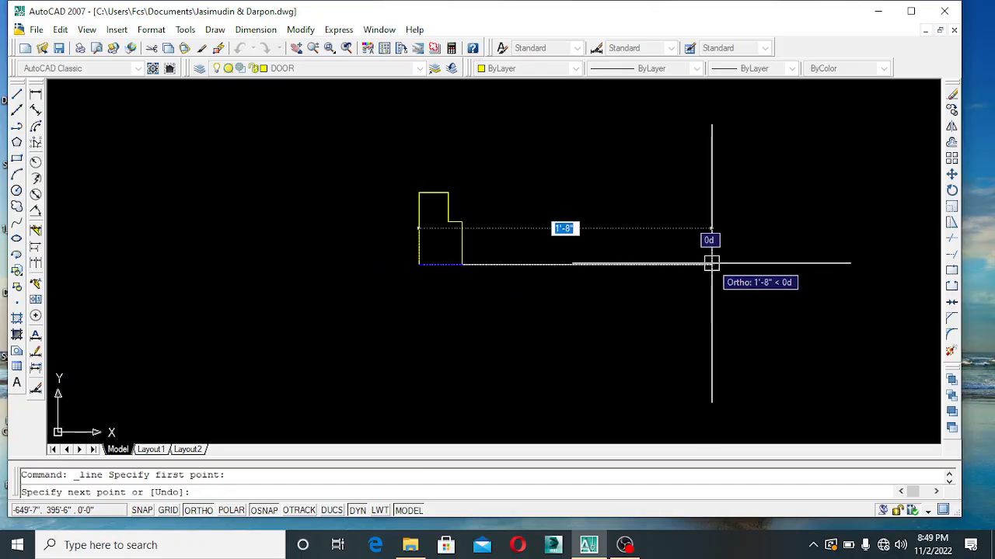
{"action": "type", "text": "3'"}
{"action": "key", "text": "Return"}
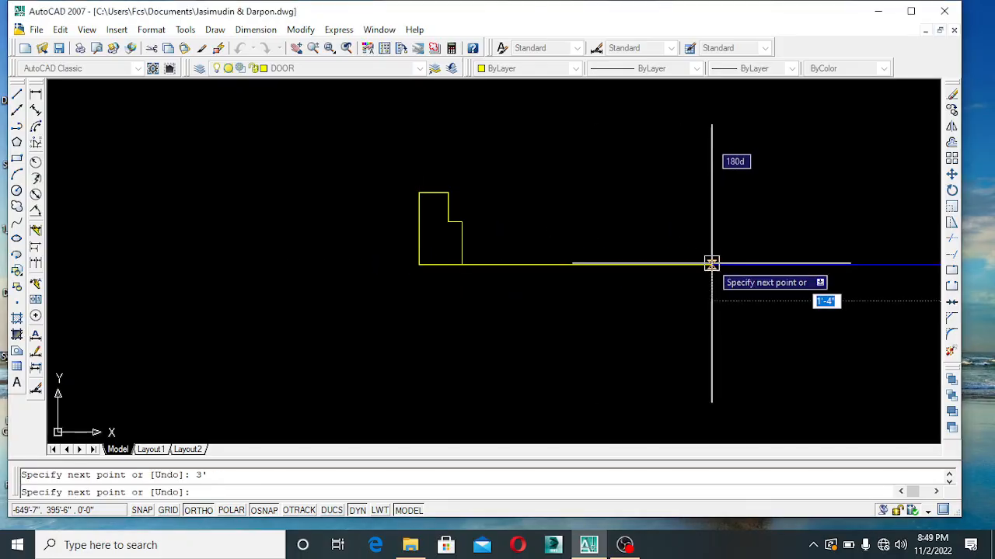
{"action": "key", "text": "Escape"}
{"action": "scroll", "coordinate": [723, 294], "scroll_direction": "down", "scroll_amount": 4}
{"action": "middle_click_drag", "start_coordinate": [723, 294], "coordinate": [614, 282]}
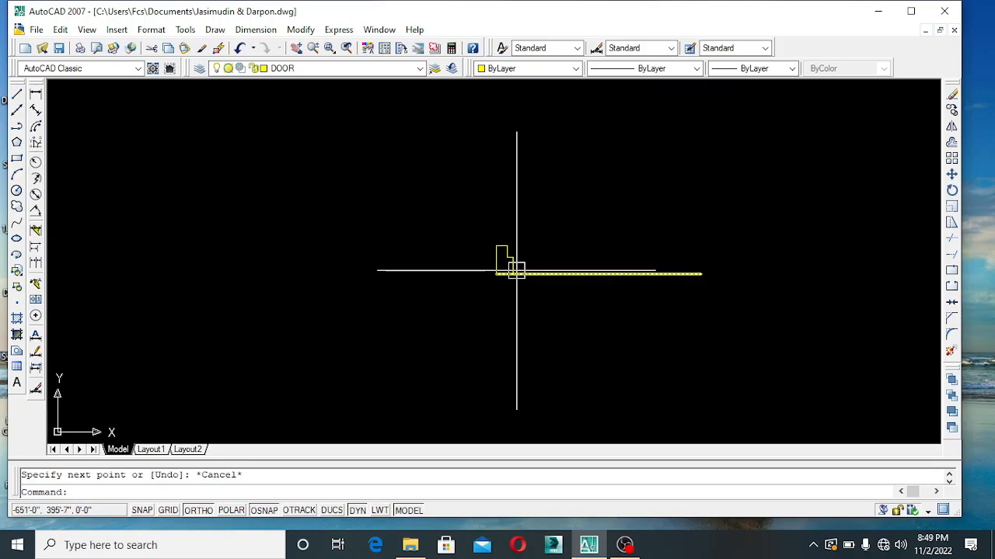
- Mirror the jamb outline about a vertical axis through the 3' line's midpoint, keeping the original
{"action": "scroll", "coordinate": [519, 267], "scroll_direction": "up", "scroll_amount": 3}
{"action": "middle_click_drag", "start_coordinate": [520, 246], "coordinate": [420, 246]}
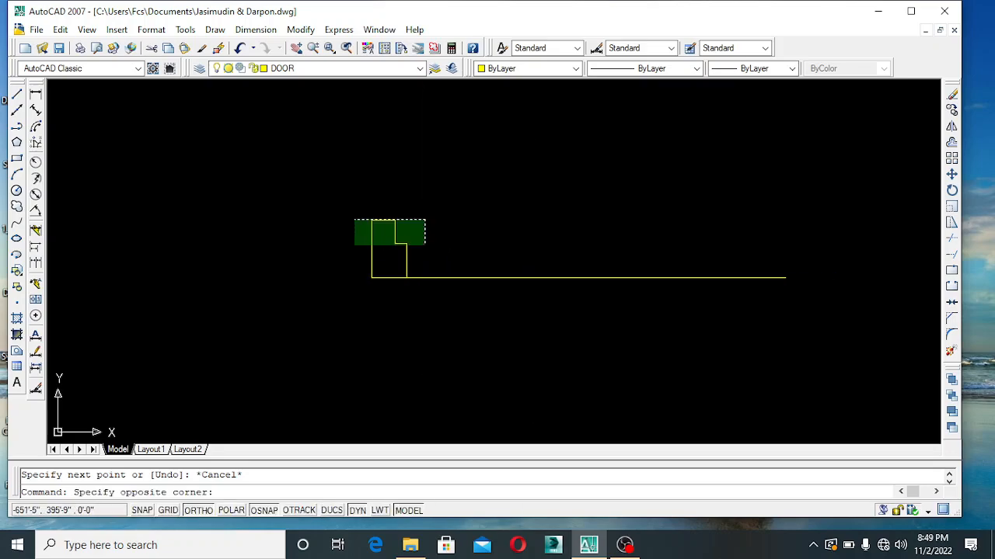
{"action": "left_click", "coordinate": [348, 247]}
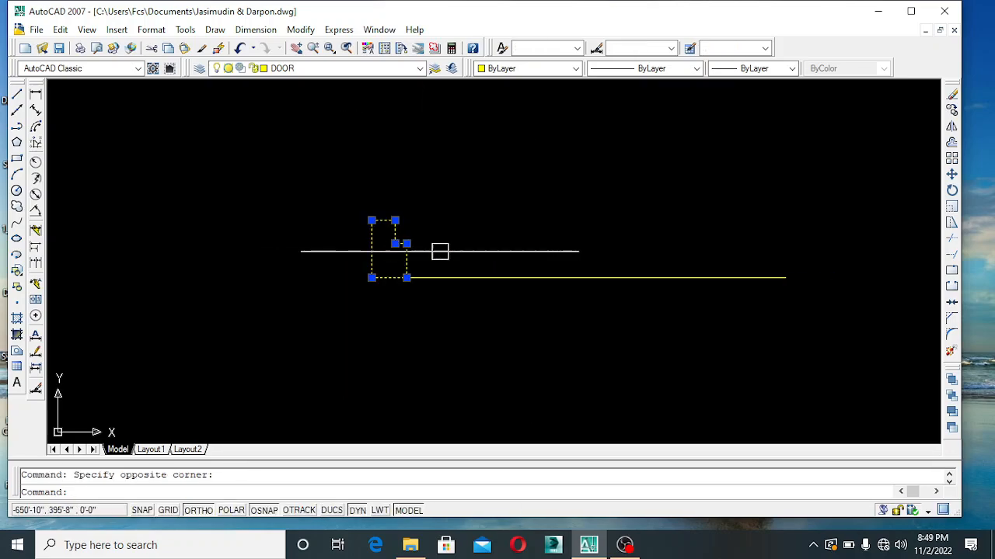
{"action": "left_click", "coordinate": [952, 127]}
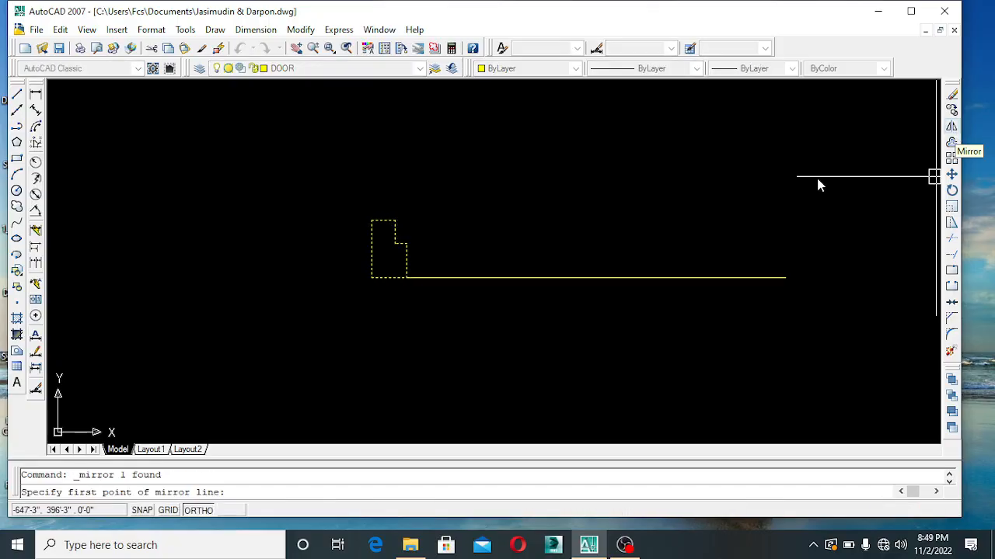
{"action": "left_click", "coordinate": [578, 278]}
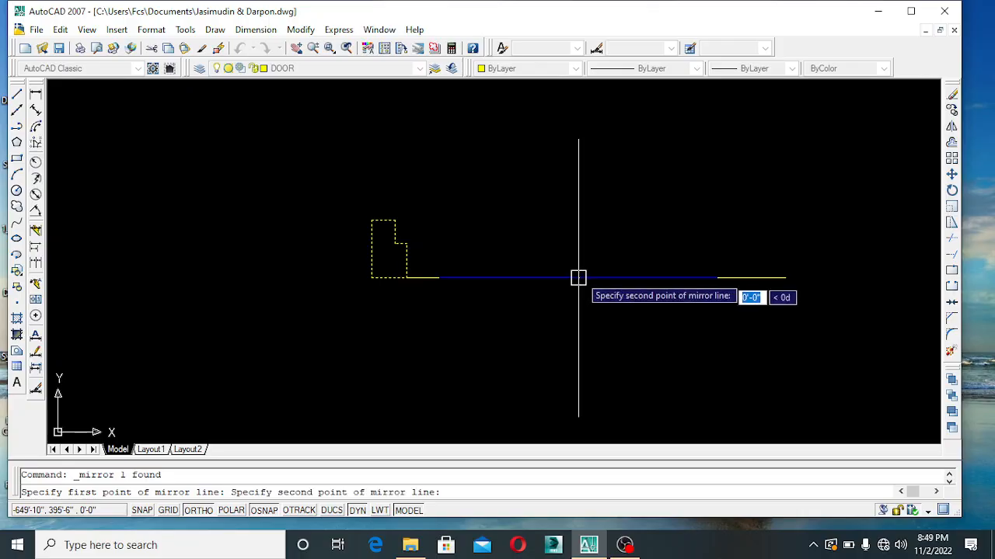
{"action": "left_click", "coordinate": [586, 205]}
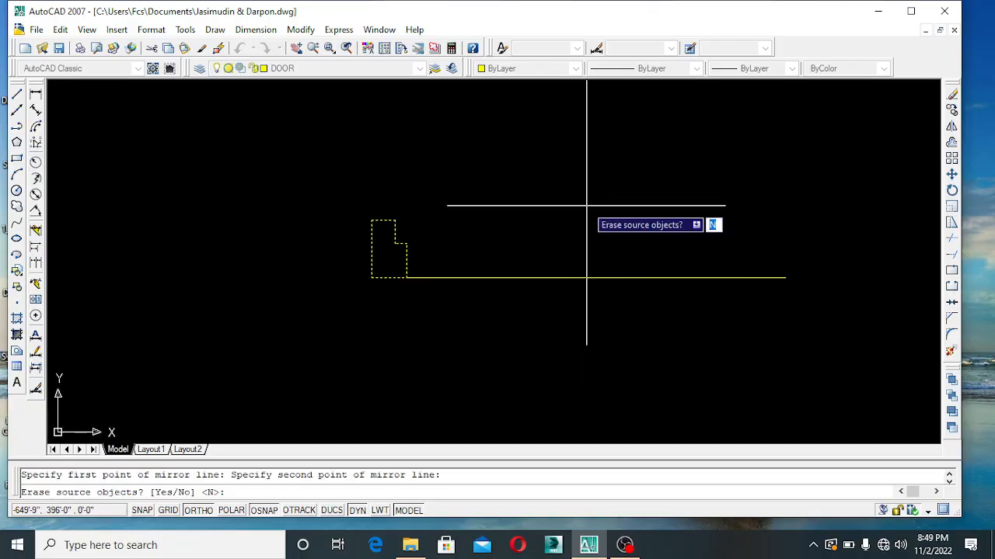
{"action": "key", "text": "Return"}
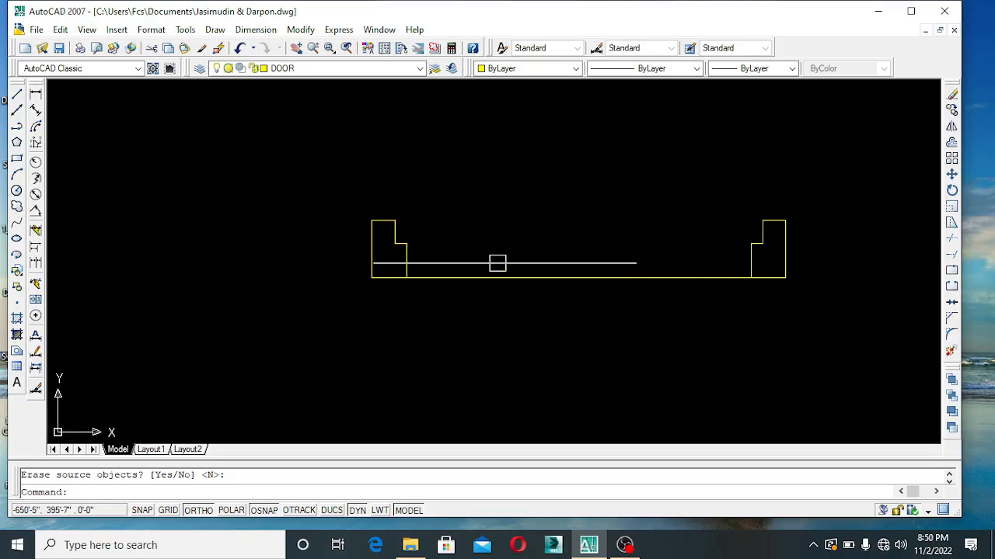
- Draw the door leaf as a rectangle from the left jamb's upper inner corner to the right jamb's step corner
{"action": "left_click", "coordinate": [17, 159]}
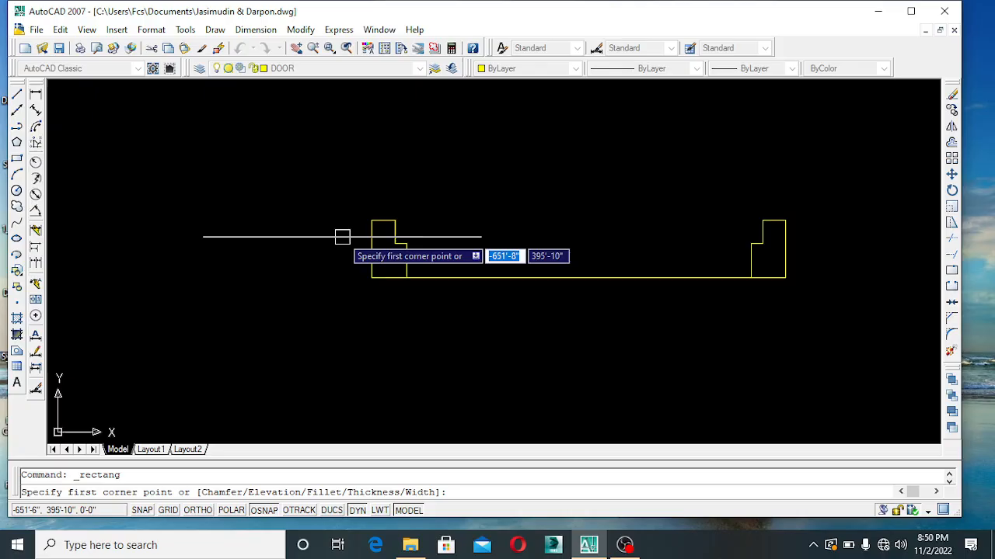
{"action": "left_click", "coordinate": [394, 219]}
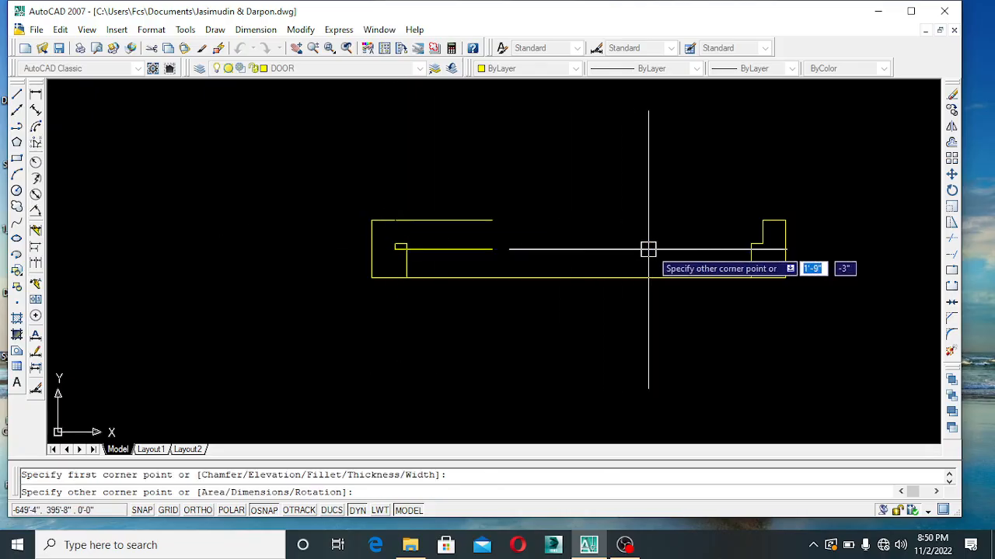
{"action": "left_click", "coordinate": [762, 244]}
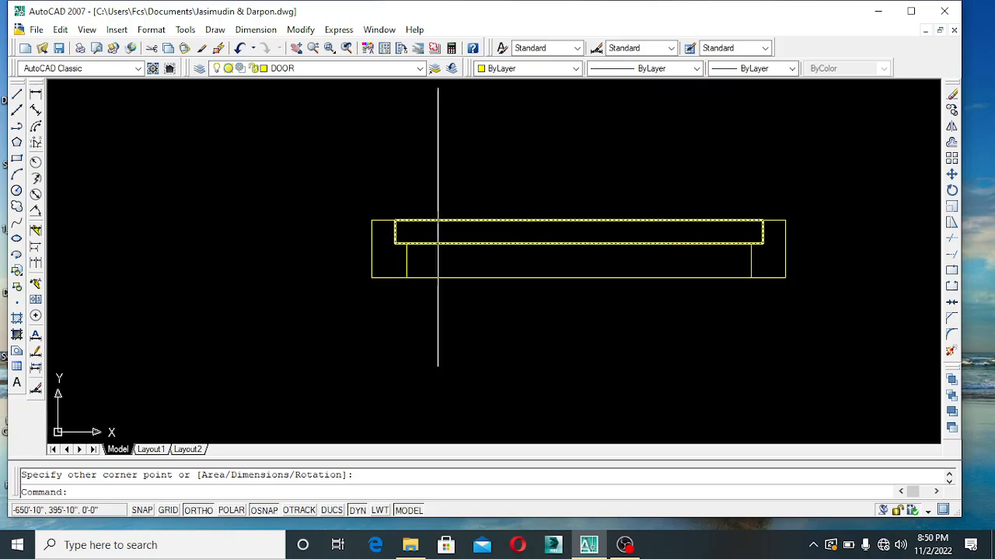
- Rotate the door leaf rectangle 90 degrees clockwise about its upper-right corner so it stands upright at the right jamb
{"action": "scroll", "coordinate": [768, 251], "scroll_direction": "up", "scroll_amount": 3}
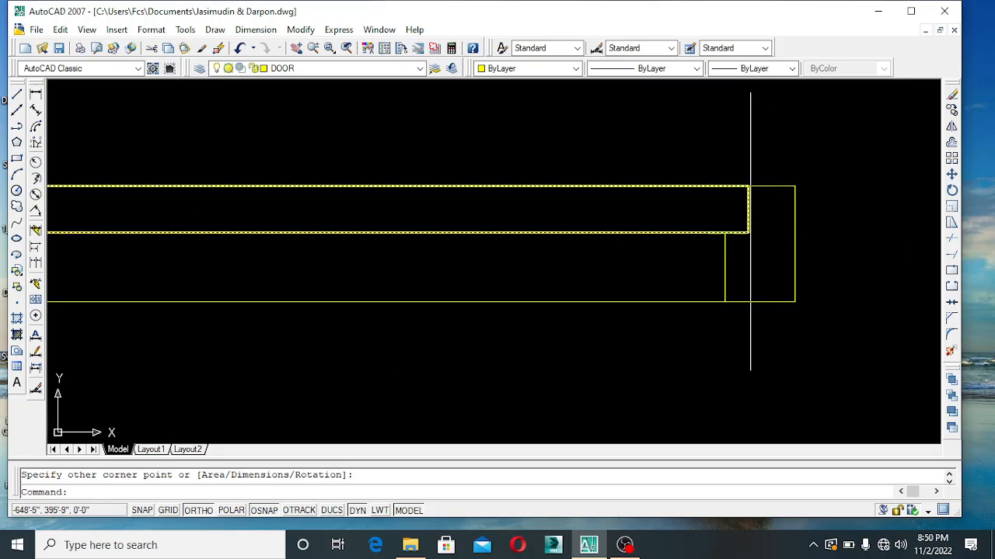
{"action": "scroll", "coordinate": [726, 249], "scroll_direction": "down", "scroll_amount": 2}
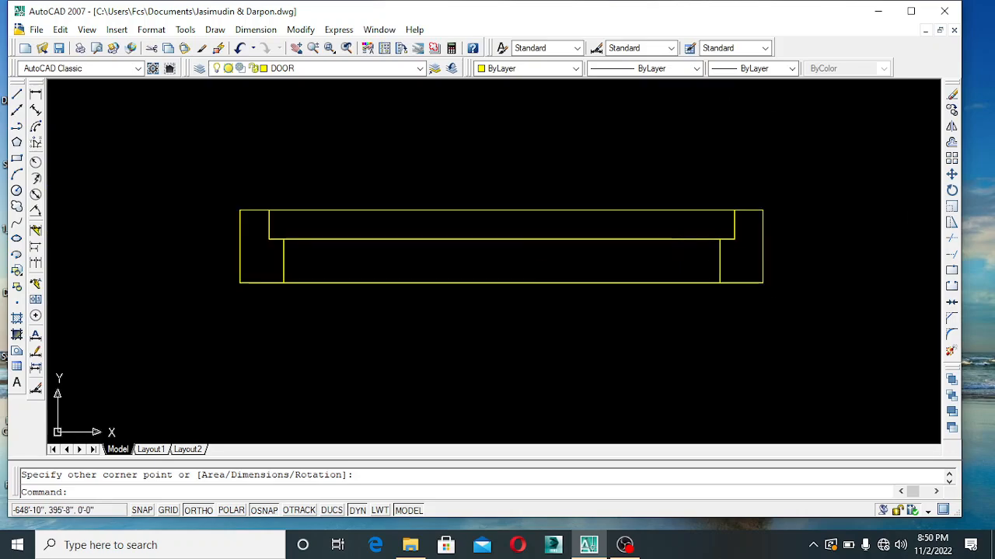
{"action": "left_click", "coordinate": [668, 209]}
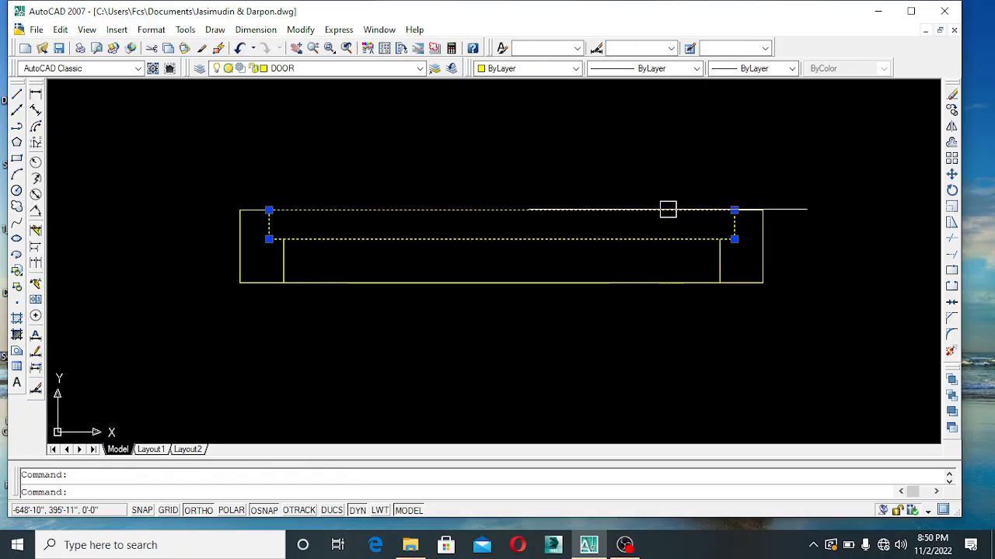
{"action": "left_click", "coordinate": [952, 192]}
{"action": "scroll", "coordinate": [843, 256], "scroll_direction": "down", "scroll_amount": 2}
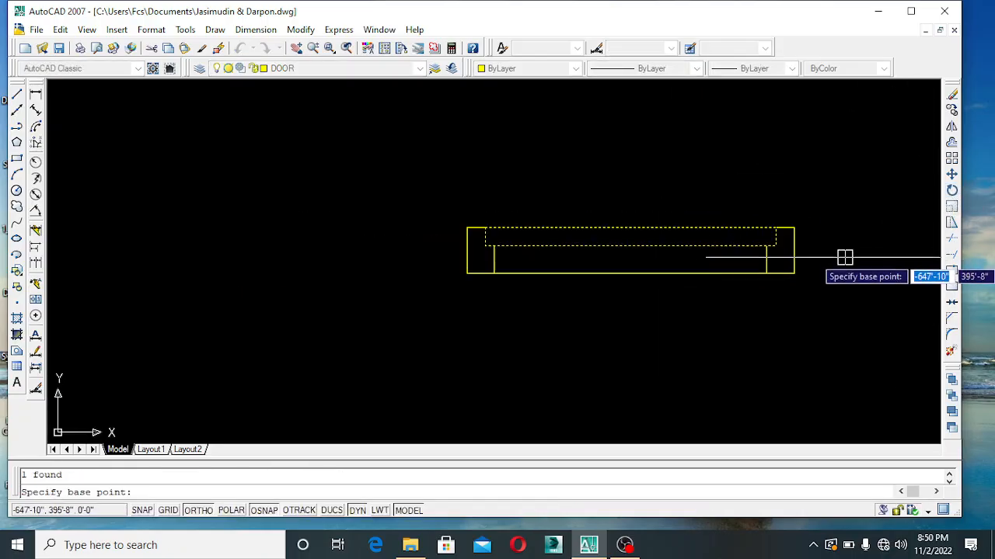
{"action": "middle_click_drag", "start_coordinate": [844, 258], "coordinate": [779, 332]}
{"action": "scroll", "coordinate": [752, 328], "scroll_direction": "up", "scroll_amount": 3}
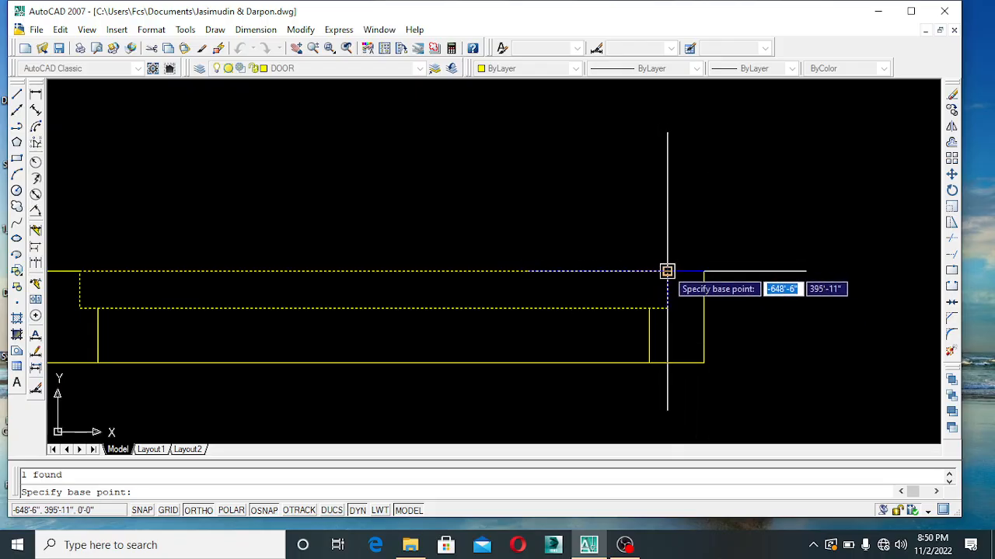
{"action": "middle_click_drag", "start_coordinate": [667, 271], "coordinate": [677, 269]}
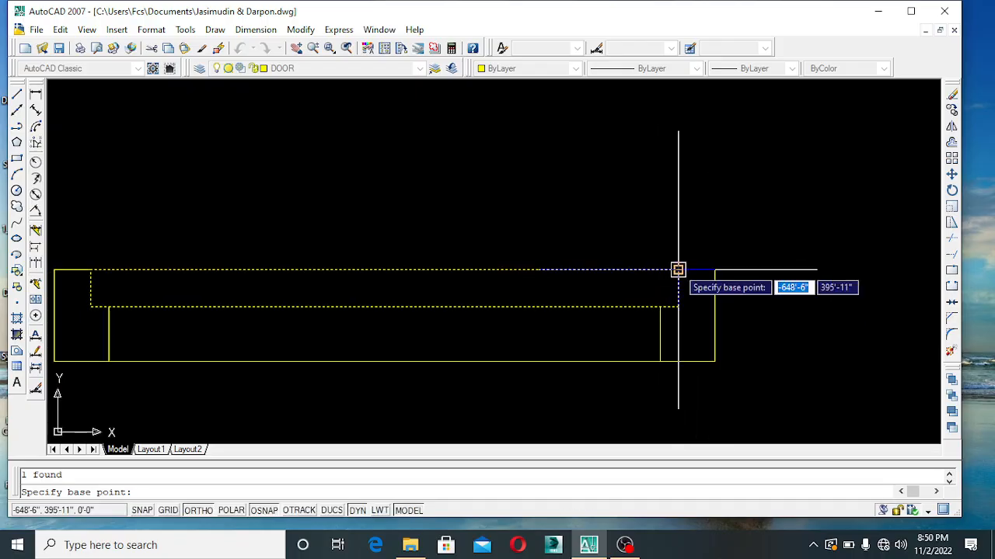
{"action": "left_click", "coordinate": [677, 270]}
{"action": "scroll", "coordinate": [681, 373], "scroll_direction": "down", "scroll_amount": 4}
{"action": "middle_click_drag", "start_coordinate": [684, 374], "coordinate": [684, 336]}
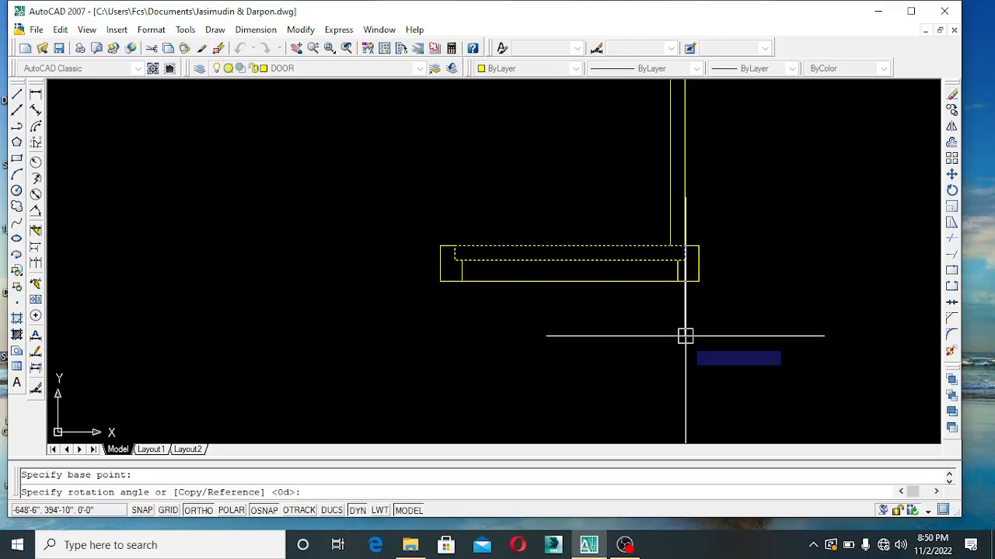
{"action": "left_click", "coordinate": [685, 346]}
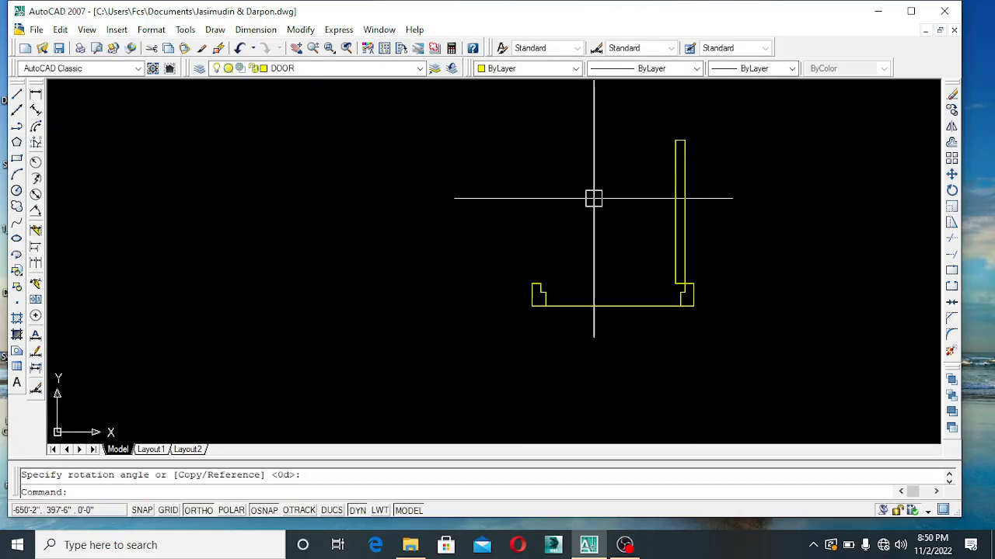
- Draw the door's swing arc from the left jamb's upper inner corner through the leaf's top-left corner to its top-right corner
{"action": "left_click", "coordinate": [16, 176]}
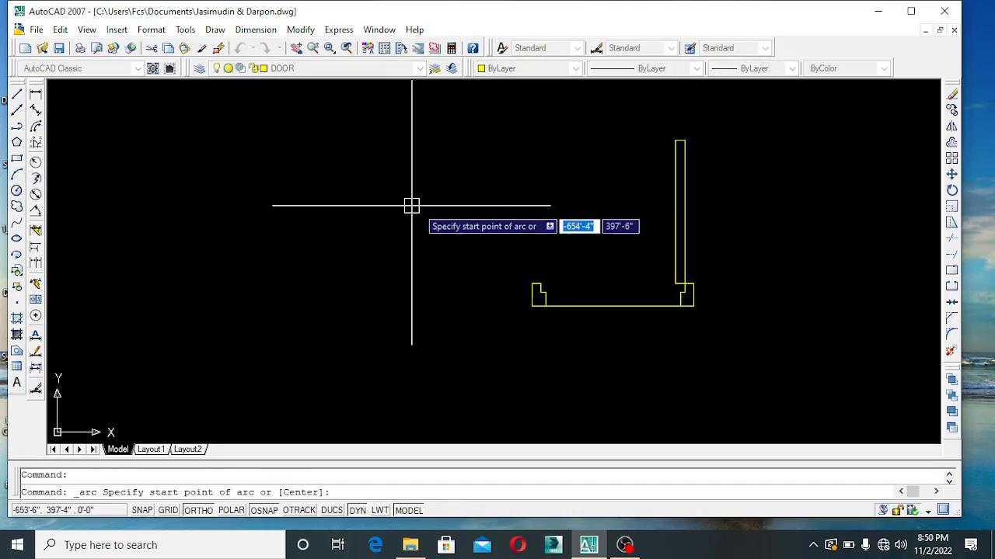
{"action": "scroll", "coordinate": [548, 258], "scroll_direction": "up", "scroll_amount": 2}
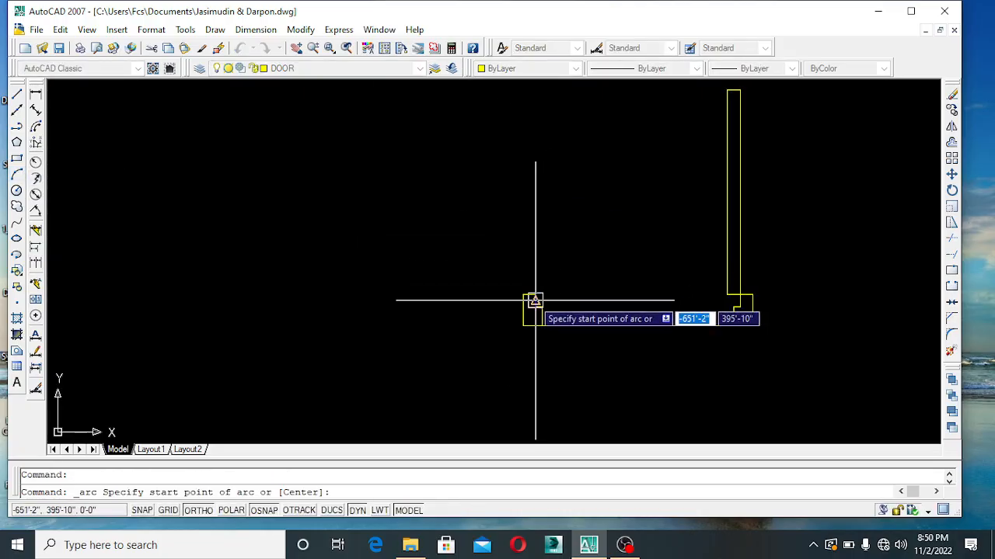
{"action": "scroll", "coordinate": [530, 296], "scroll_direction": "up", "scroll_amount": 4}
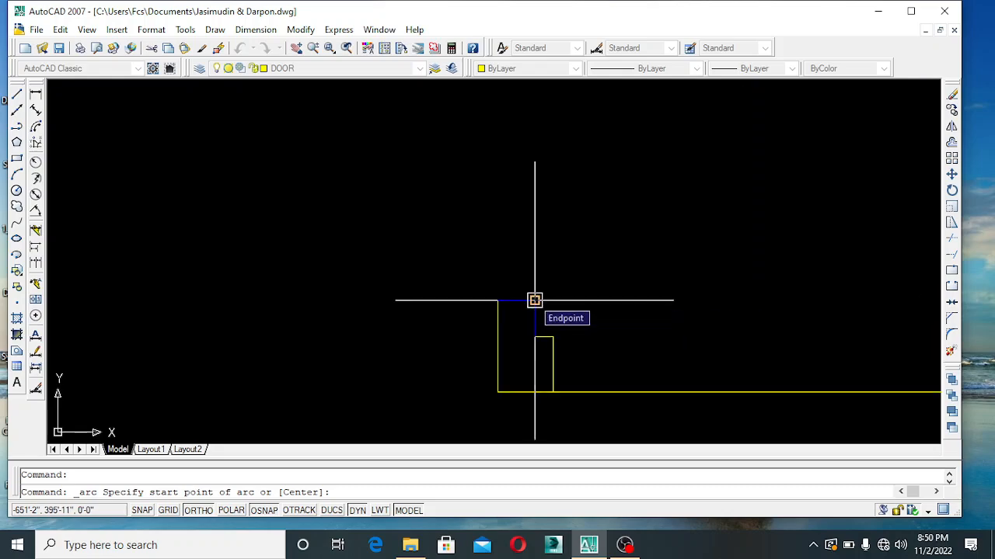
{"action": "scroll", "coordinate": [533, 296], "scroll_direction": "down", "scroll_amount": 4}
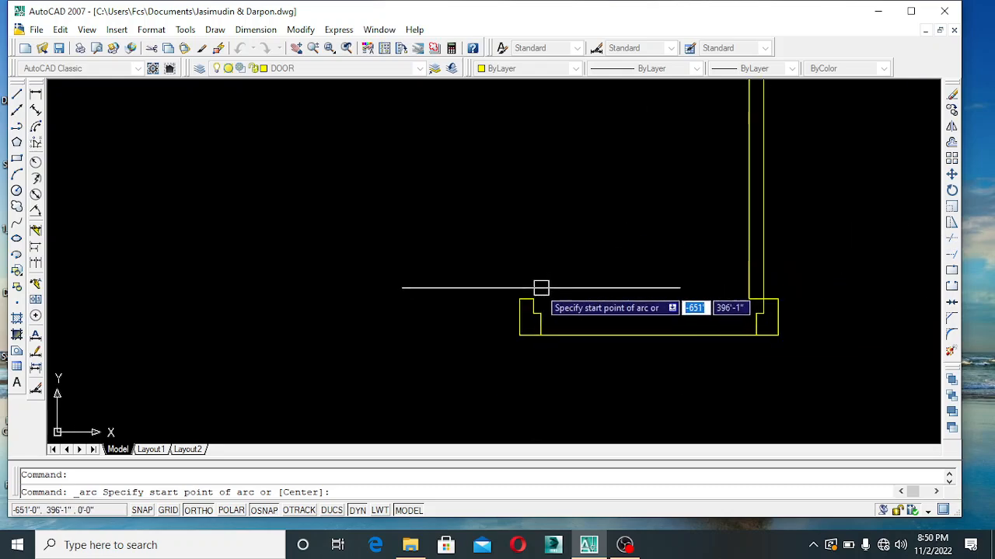
{"action": "scroll", "coordinate": [535, 296], "scroll_direction": "up", "scroll_amount": 3}
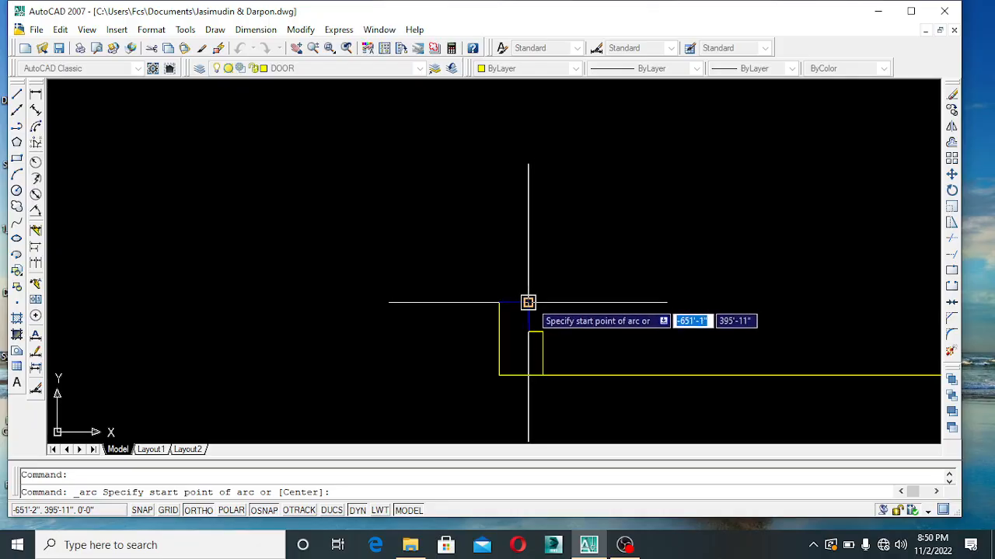
{"action": "left_click", "coordinate": [528, 302]}
{"action": "scroll", "coordinate": [484, 316], "scroll_direction": "down", "scroll_amount": 3}
{"action": "scroll", "coordinate": [407, 337], "scroll_direction": "up", "scroll_amount": 3}
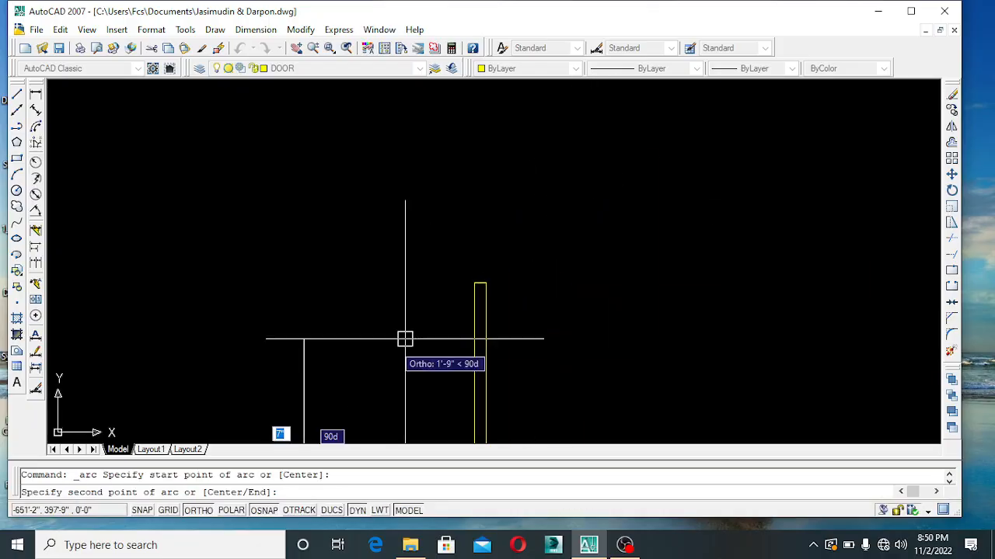
{"action": "left_click", "coordinate": [476, 282]}
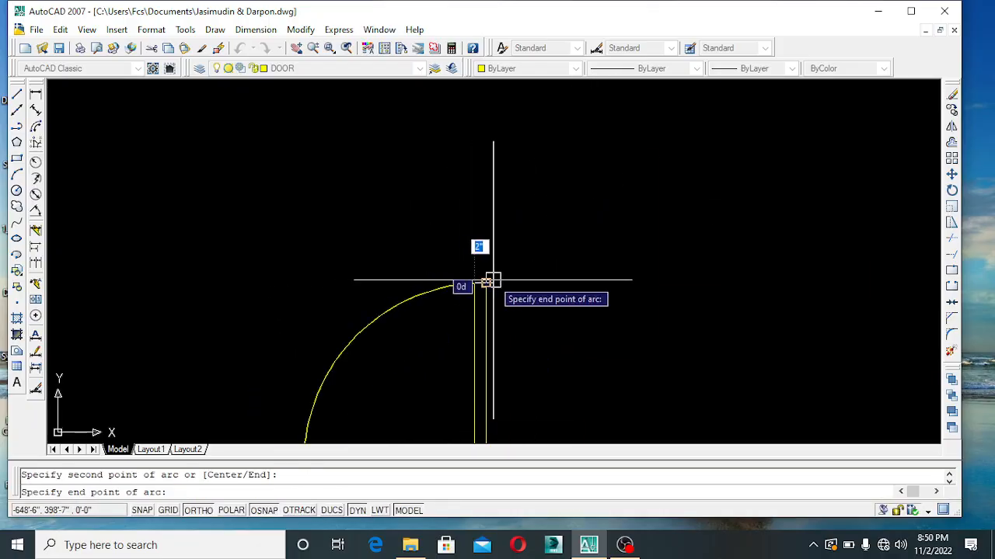
{"action": "left_click", "coordinate": [485, 283]}
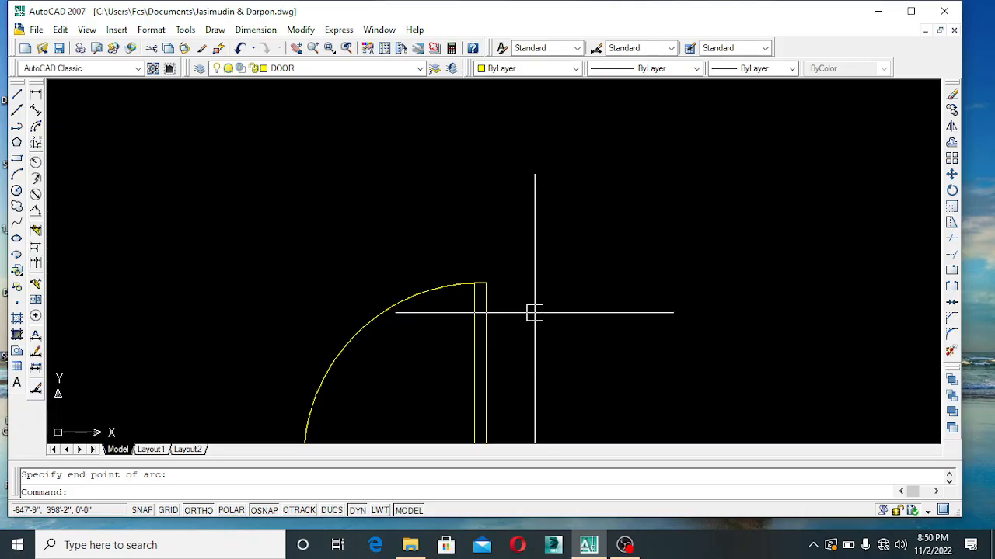
- Erase the horizontal line joining the bottoms of the two jambs
{"action": "scroll", "coordinate": [534, 313], "scroll_direction": "down", "scroll_amount": 2}
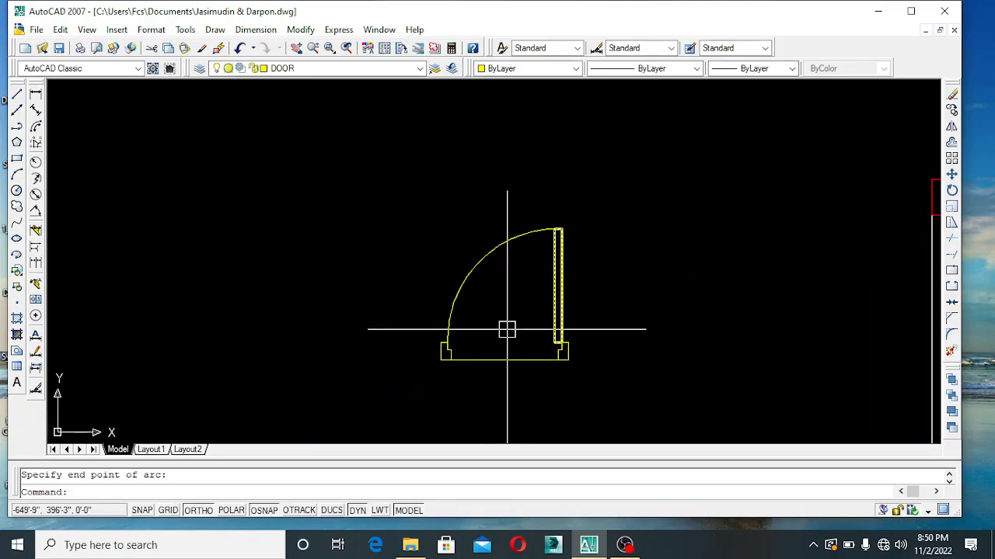
{"action": "middle_click_drag", "start_coordinate": [506, 330], "coordinate": [521, 296]}
{"action": "left_click", "coordinate": [520, 313]}
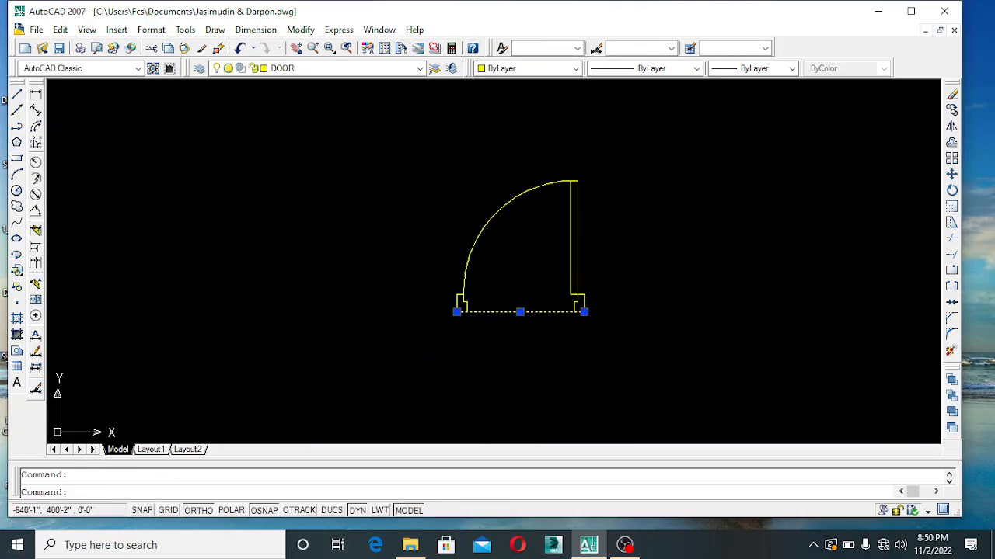
{"action": "left_click", "coordinate": [952, 94]}
{"action": "scroll", "coordinate": [666, 244], "scroll_direction": "down", "scroll_amount": 2}
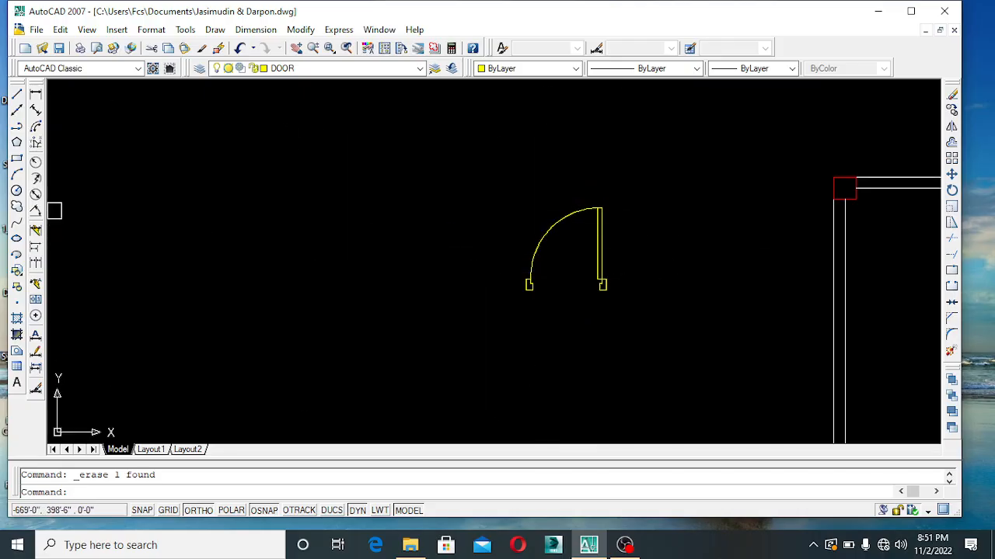
- Convert the door's jambs, leaf and swing arc into a block named hgh
{"action": "left_click", "coordinate": [635, 195]}
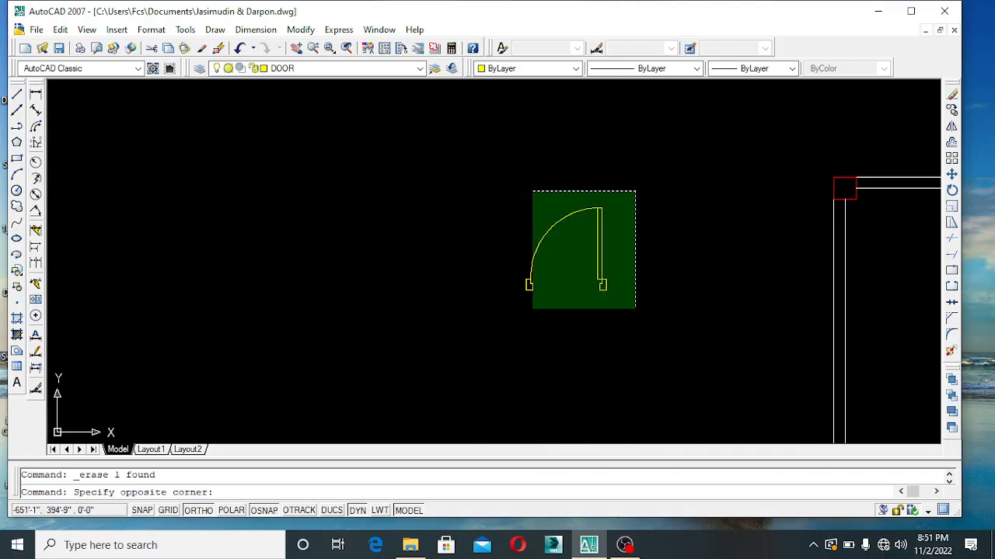
{"action": "left_click", "coordinate": [533, 311]}
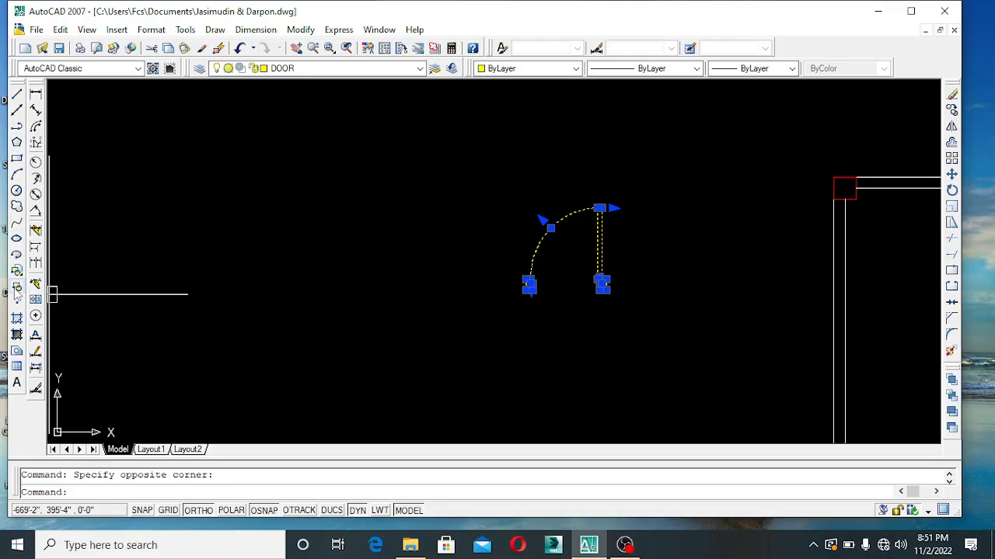
{"action": "left_click", "coordinate": [17, 288]}
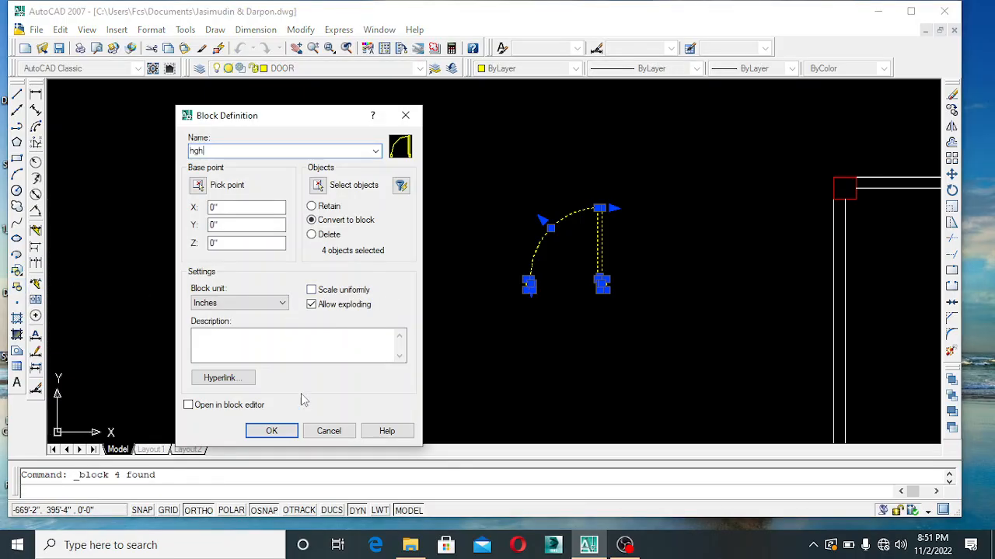
{"action": "left_click", "coordinate": [272, 431]}
- Examine the floor plan's upper rooms and the column at their shared wall as a location for the door
{"action": "scroll", "coordinate": [533, 309], "scroll_direction": "down", "scroll_amount": 3}
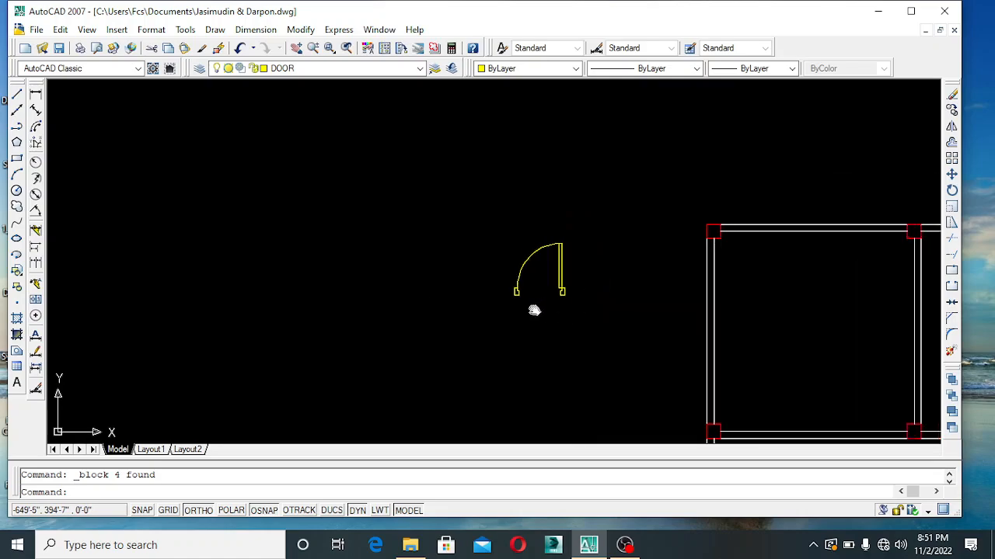
{"action": "mouse_move", "coordinate": [802, 402]}
{"action": "middle_mouse_down"}
{"action": "mouse_move", "coordinate": [757, 312]}
{"action": "mouse_move", "coordinate": [724, 346]}
{"action": "middle_mouse_up"}
{"action": "scroll", "coordinate": [758, 313], "scroll_direction": "up", "scroll_amount": 3}
{"action": "scroll", "coordinate": [740, 306], "scroll_direction": "down", "scroll_amount": 5}
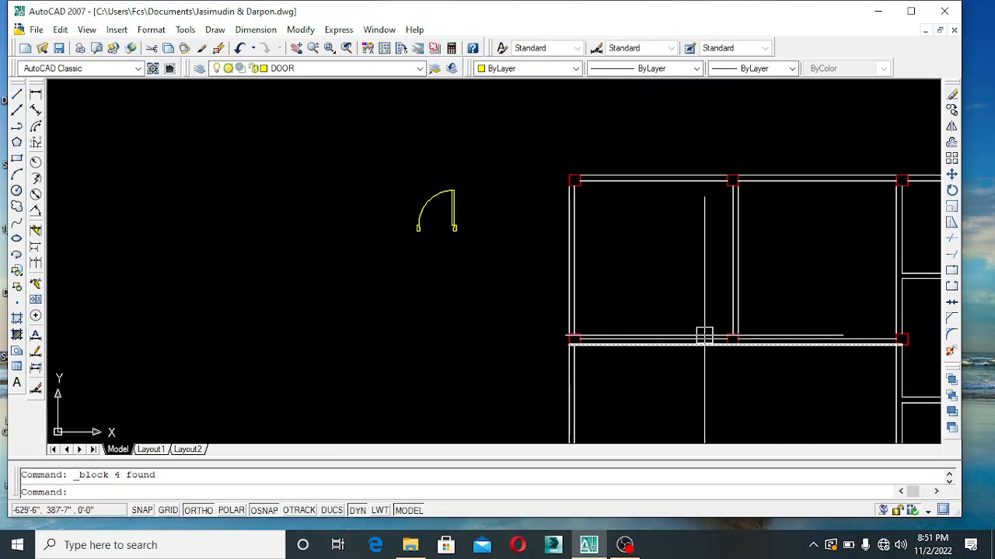
{"action": "scroll", "coordinate": [482, 207], "scroll_direction": "up", "scroll_amount": 3}
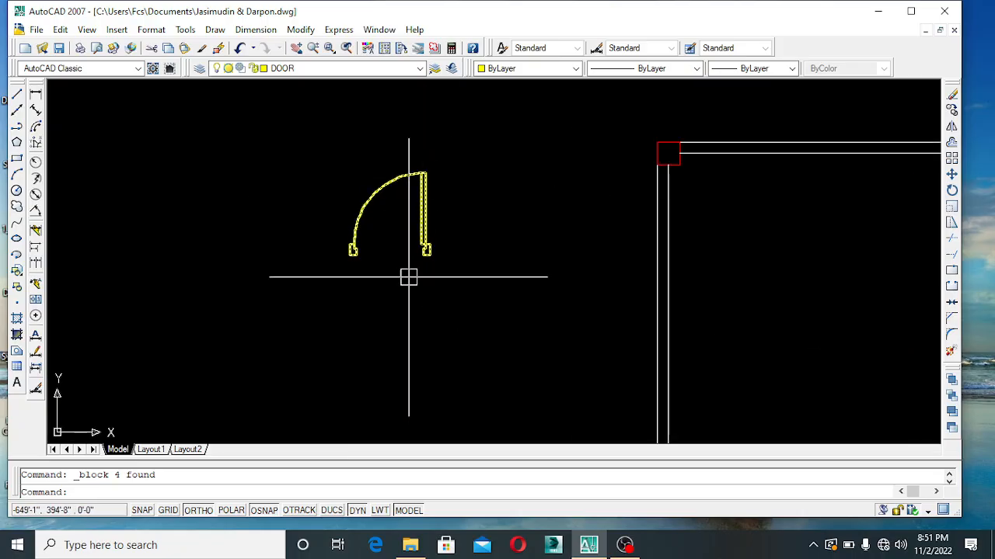
{"action": "scroll", "coordinate": [508, 230], "scroll_direction": "down", "scroll_amount": 2}
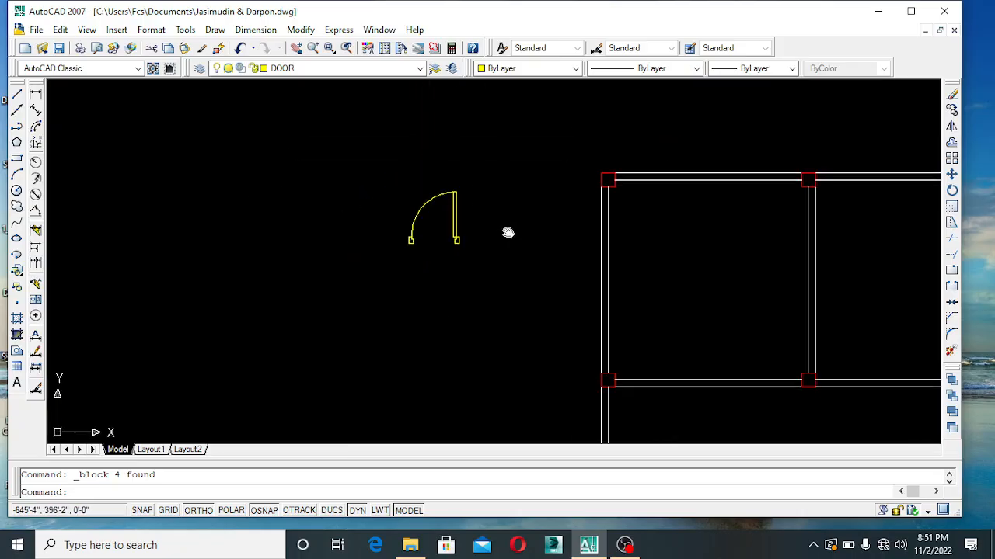
{"action": "middle_click_drag", "start_coordinate": [508, 231], "coordinate": [491, 198]}
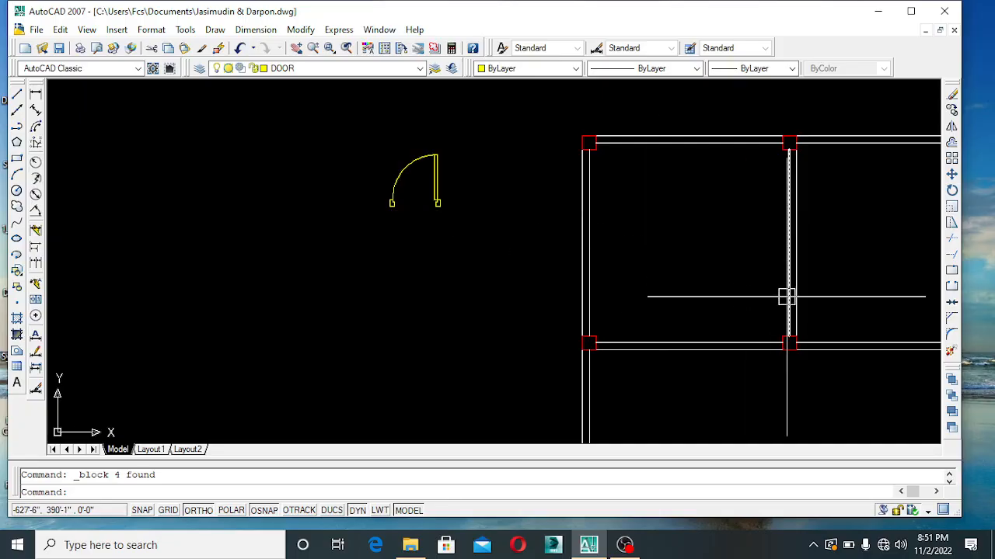
{"action": "middle_click_drag", "start_coordinate": [786, 297], "coordinate": [756, 266]}
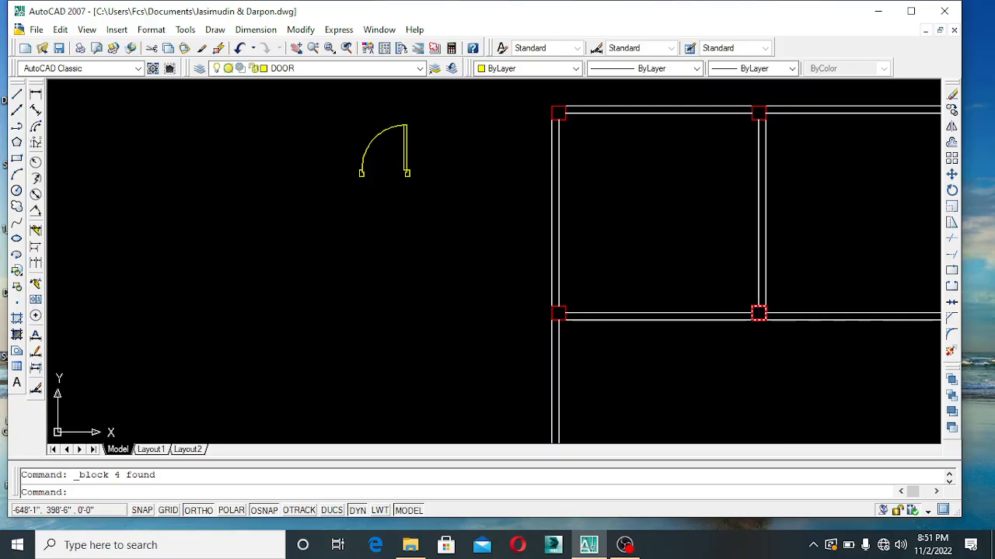
{"action": "scroll", "coordinate": [451, 201], "scroll_direction": "up", "scroll_amount": 3}
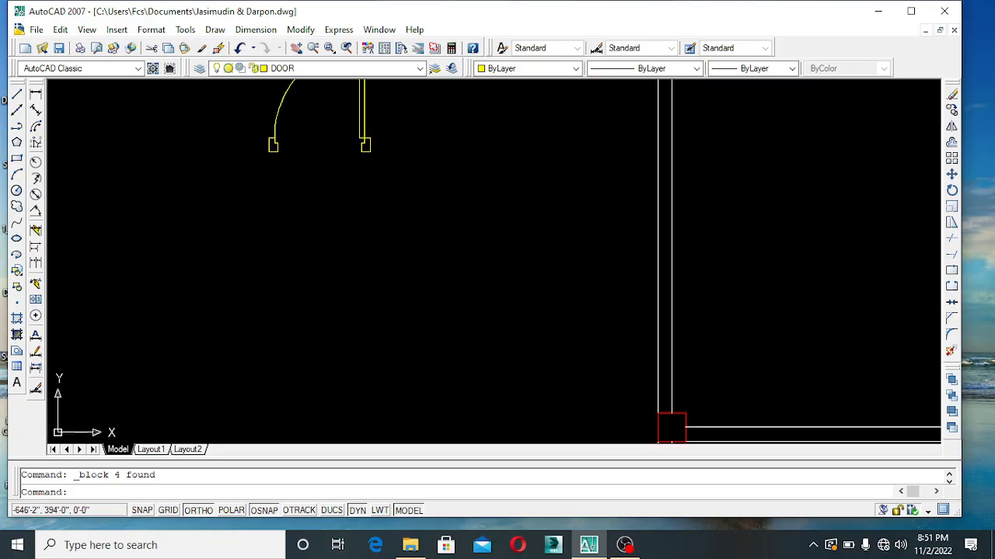
{"action": "scroll", "coordinate": [411, 169], "scroll_direction": "up", "scroll_amount": 3}
{"action": "scroll", "coordinate": [411, 169], "scroll_direction": "down", "scroll_amount": 8}
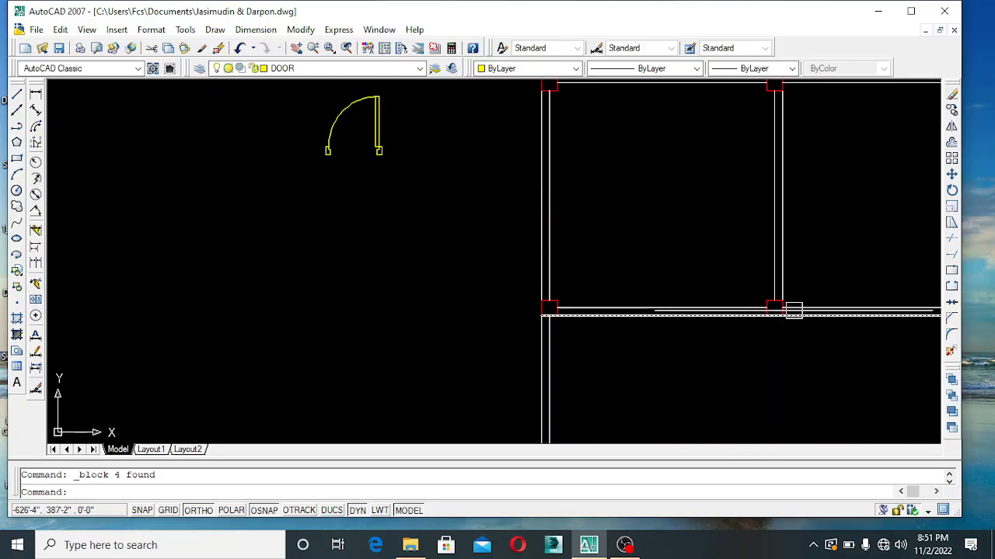
- Copy the door block by its right jamb's lower-right corner to the lower-left corner of the column between the two upper rooms, with Ortho off
{"action": "middle_click_drag", "start_coordinate": [478, 156], "coordinate": [477, 204]}
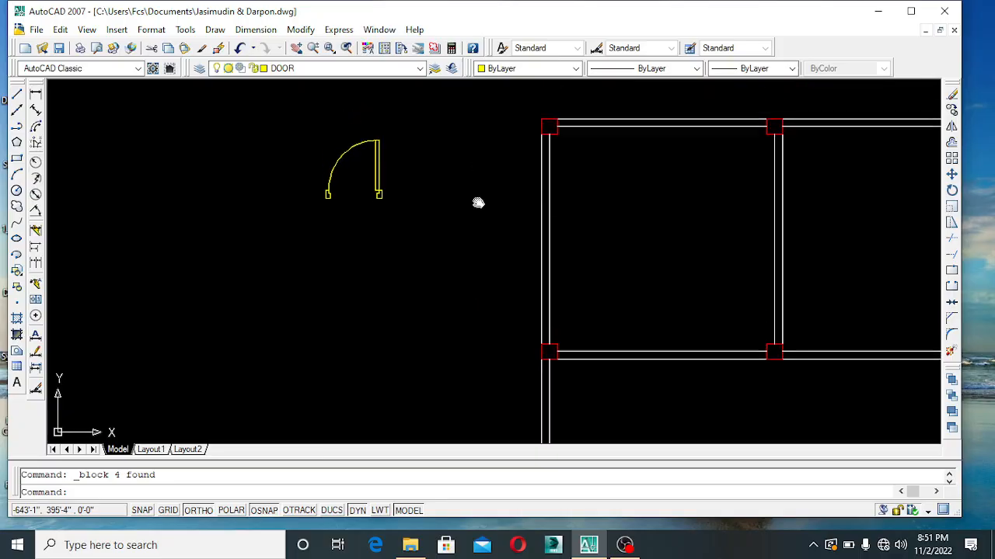
{"action": "left_click", "coordinate": [409, 111]}
{"action": "left_click", "coordinate": [315, 240]}
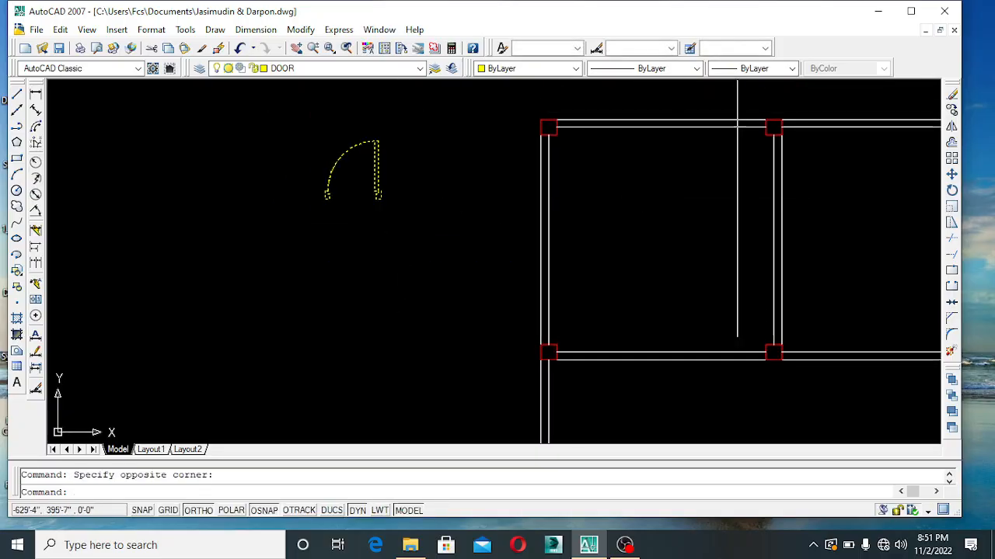
{"action": "left_click", "coordinate": [953, 110]}
{"action": "scroll", "coordinate": [544, 207], "scroll_direction": "up", "scroll_amount": 5}
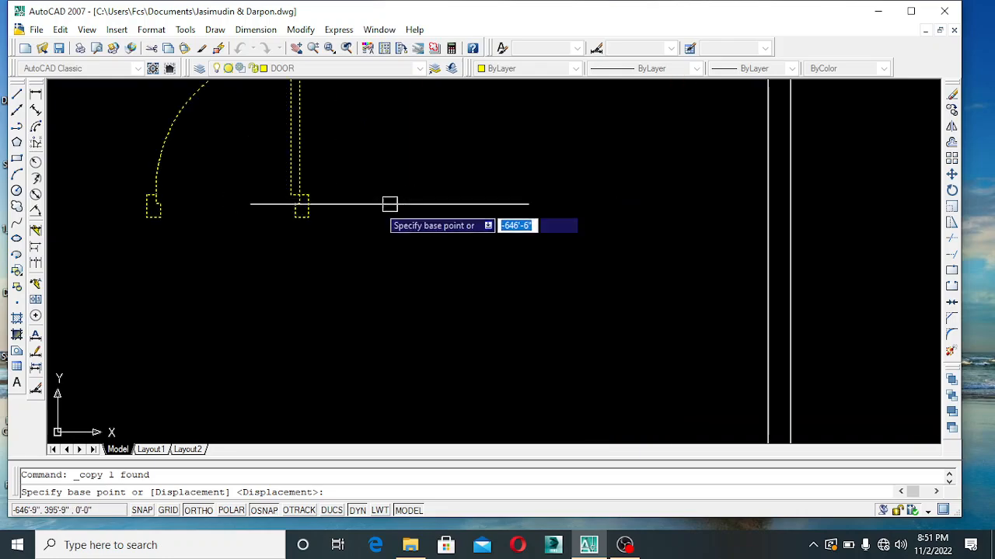
{"action": "scroll", "coordinate": [447, 295], "scroll_direction": "down", "scroll_amount": 2}
{"action": "middle_click_drag", "start_coordinate": [447, 296], "coordinate": [183, 267]}
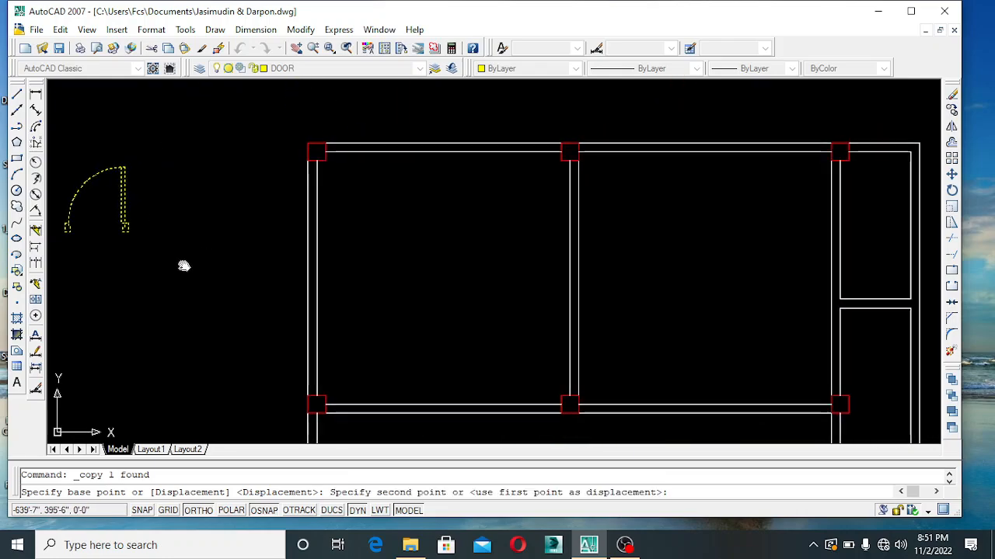
{"action": "key", "text": "F8"}
{"action": "scroll", "coordinate": [264, 144], "scroll_direction": "down", "scroll_amount": 2}
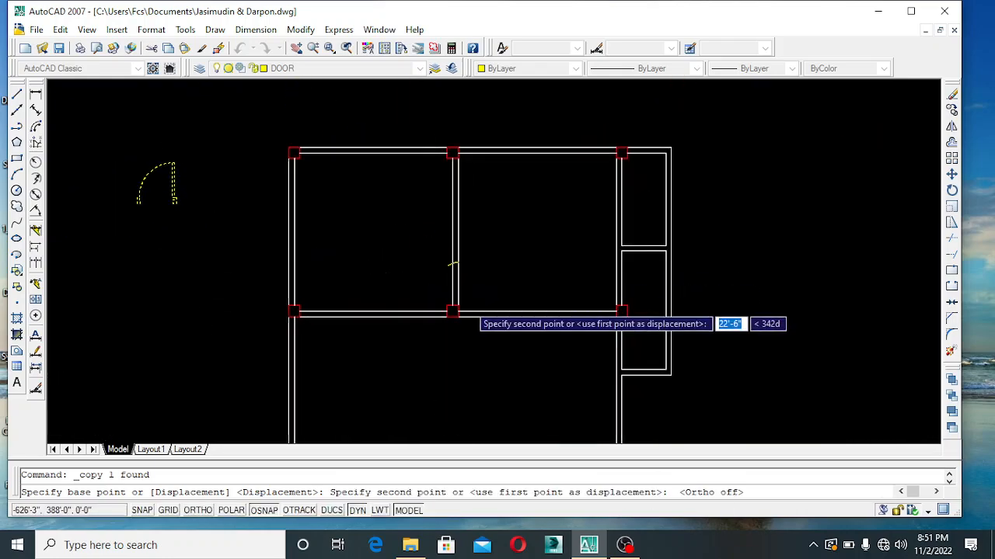
{"action": "scroll", "coordinate": [467, 318], "scroll_direction": "up", "scroll_amount": 5}
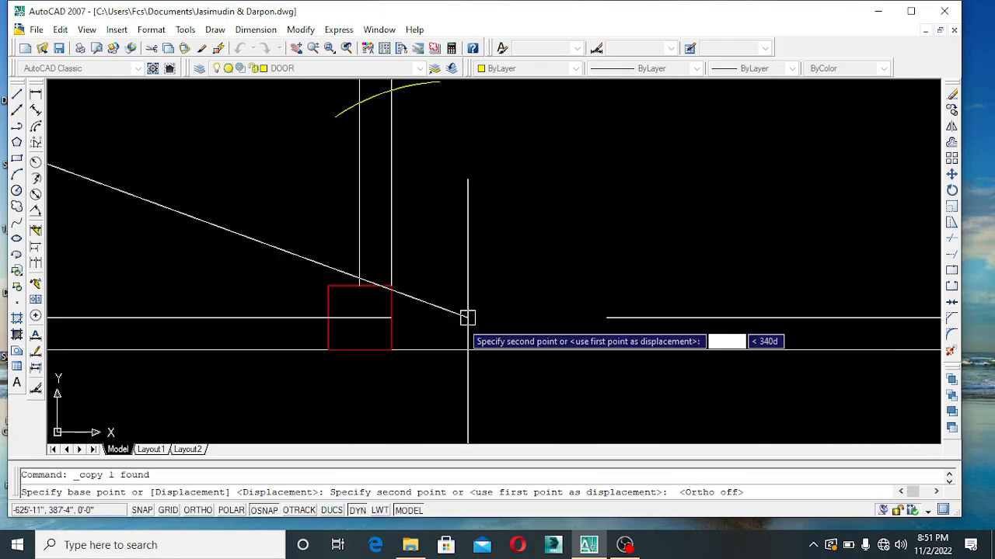
{"action": "left_click", "coordinate": [327, 350]}
{"action": "scroll", "coordinate": [334, 353], "scroll_direction": "down", "scroll_amount": 6}
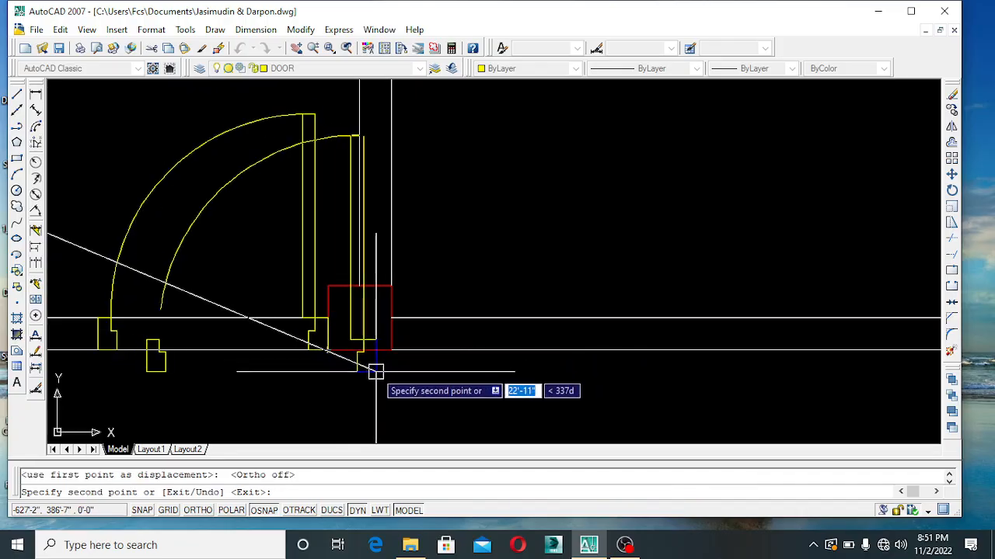
{"action": "key", "text": "Escape"}
- Mirror the original door block outside the plan about a vertical axis to its right with Ortho on, keeping the source
{"action": "middle_click_drag", "start_coordinate": [384, 370], "coordinate": [489, 324]}
{"action": "middle_click_drag", "start_coordinate": [464, 290], "coordinate": [560, 283]}
{"action": "scroll", "coordinate": [451, 269], "scroll_direction": "down", "scroll_amount": 3}
{"action": "left_click", "coordinate": [318, 147]}
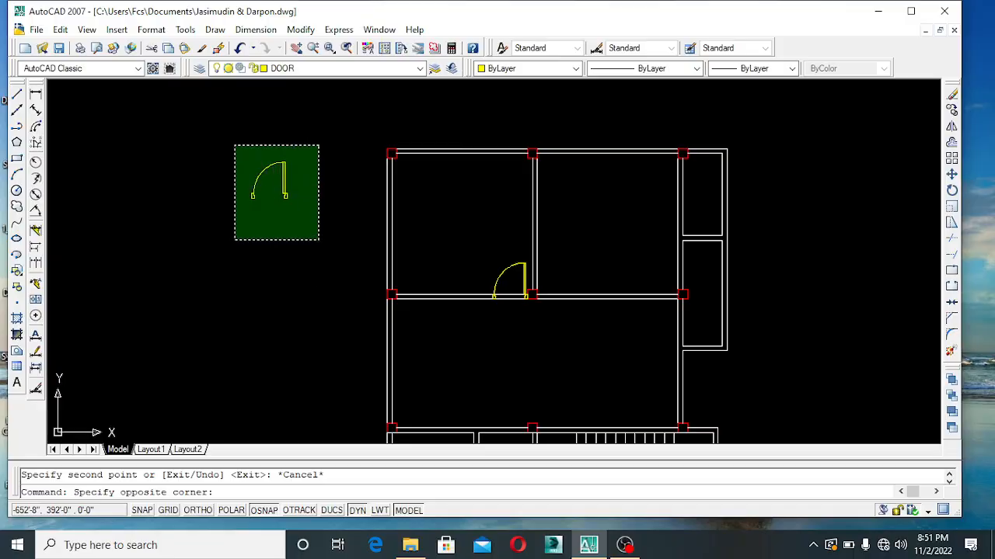
{"action": "left_click", "coordinate": [233, 240]}
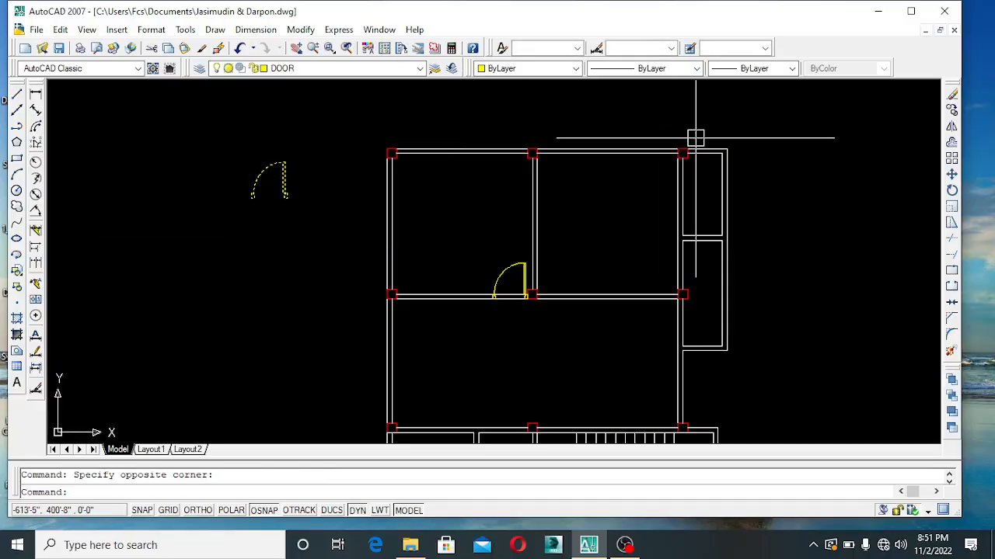
{"action": "left_click", "coordinate": [951, 127]}
{"action": "scroll", "coordinate": [326, 171], "scroll_direction": "up", "scroll_amount": 4}
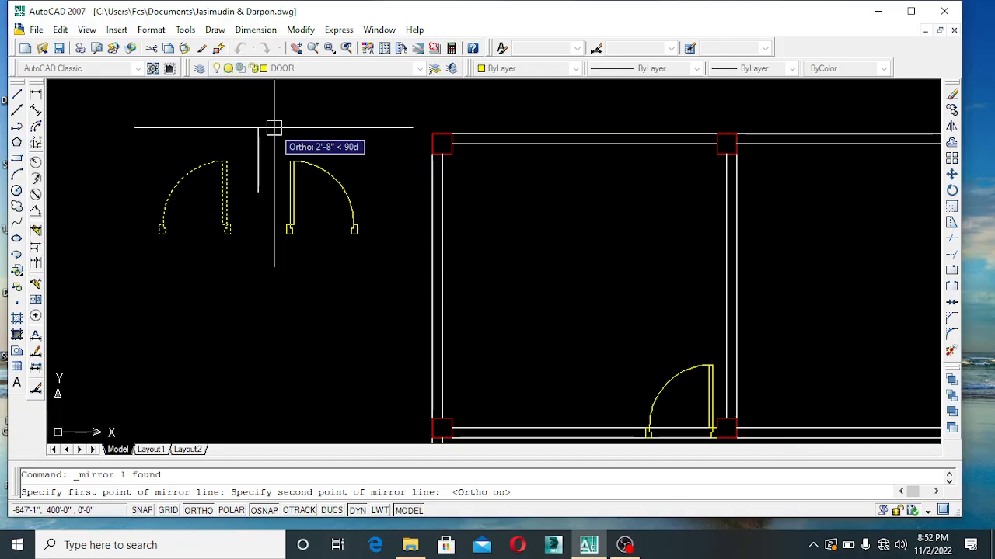
{"action": "key", "text": "Return"}
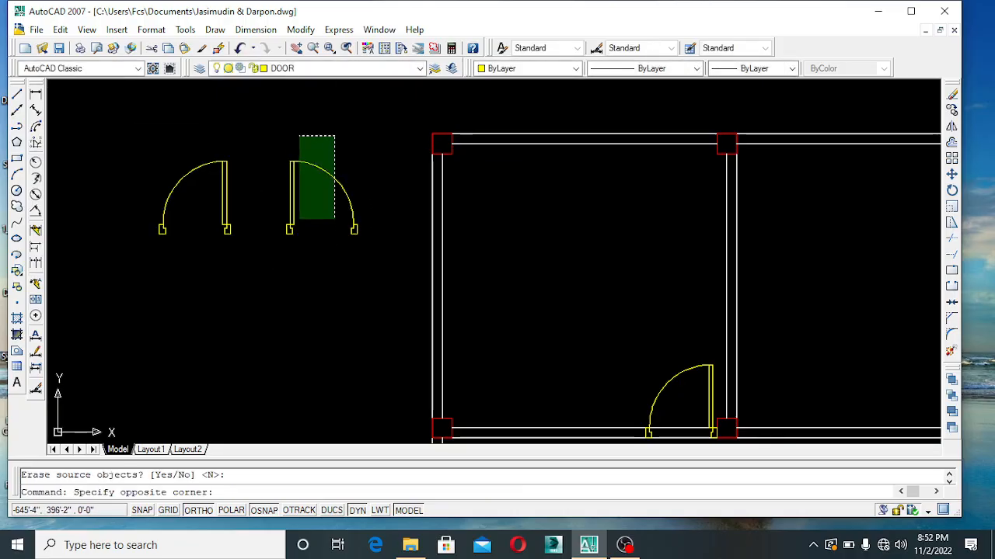
- Copy the mirrored door by its left jamb's lower-left corner to the lower-right corner of the column between the upper rooms, with Ortho off
{"action": "left_click", "coordinate": [289, 239]}
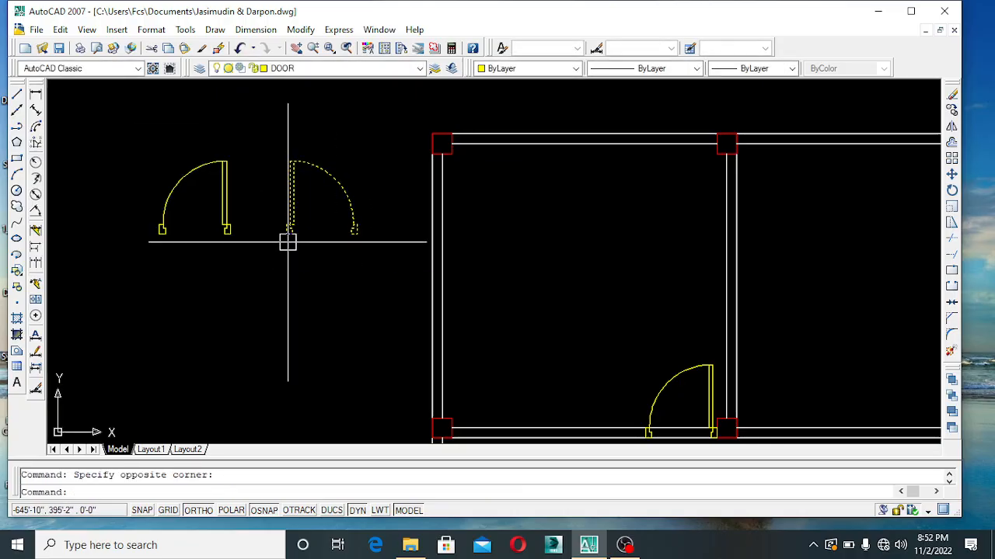
{"action": "left_click", "coordinate": [951, 110]}
{"action": "scroll", "coordinate": [351, 263], "scroll_direction": "down", "scroll_amount": 3}
{"action": "middle_click_drag", "start_coordinate": [497, 383], "coordinate": [199, 326]}
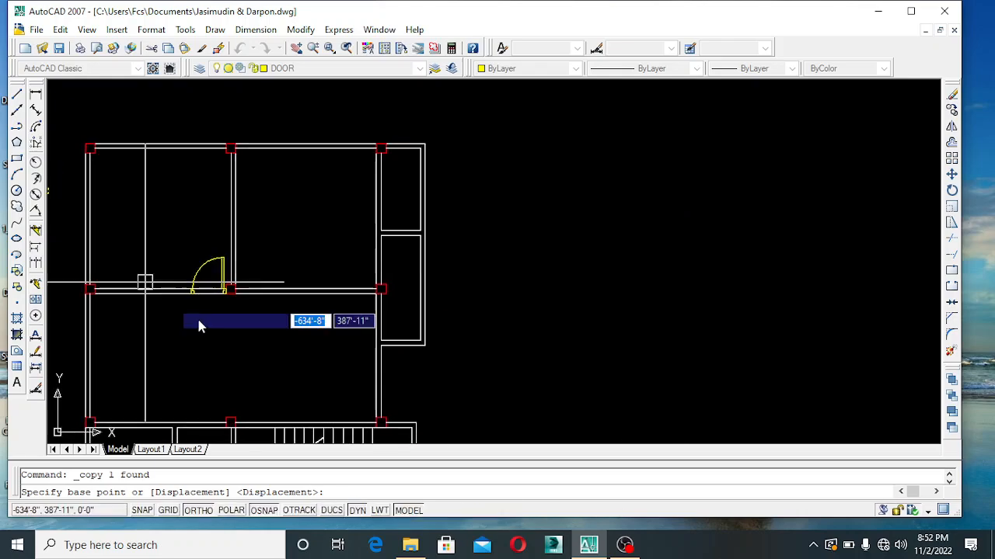
{"action": "scroll", "coordinate": [199, 327], "scroll_direction": "up", "scroll_amount": 5}
{"action": "scroll", "coordinate": [265, 185], "scroll_direction": "down", "scroll_amount": 3}
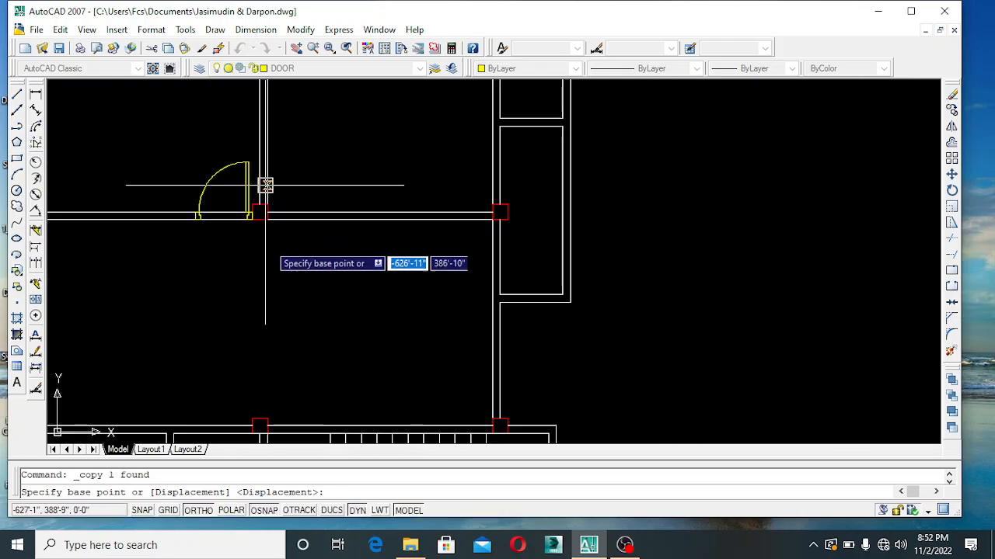
{"action": "scroll", "coordinate": [272, 246], "scroll_direction": "down", "scroll_amount": 3}
{"action": "middle_click_drag", "start_coordinate": [280, 247], "coordinate": [608, 353]}
{"action": "scroll", "coordinate": [363, 262], "scroll_direction": "up", "scroll_amount": 6}
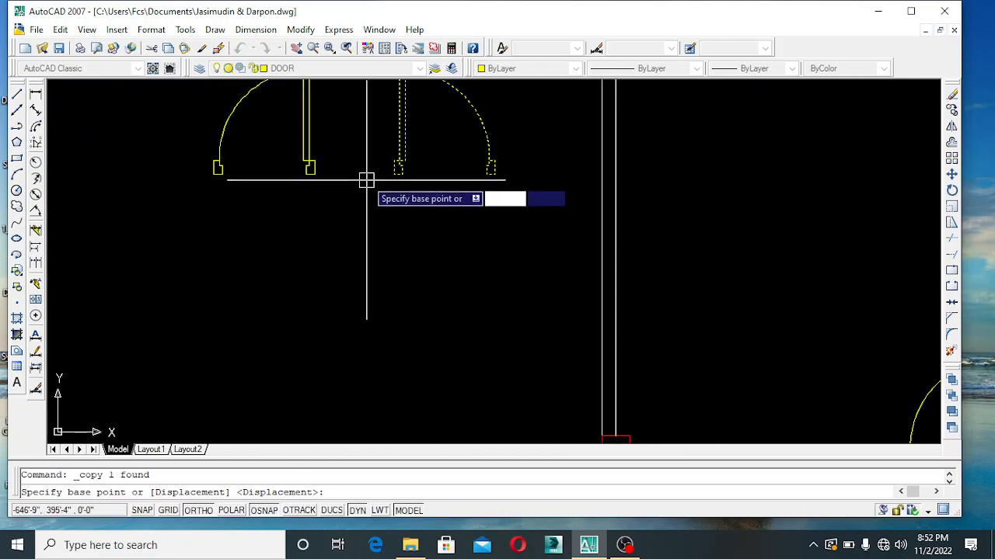
{"action": "scroll", "coordinate": [366, 181], "scroll_direction": "up", "scroll_amount": 3}
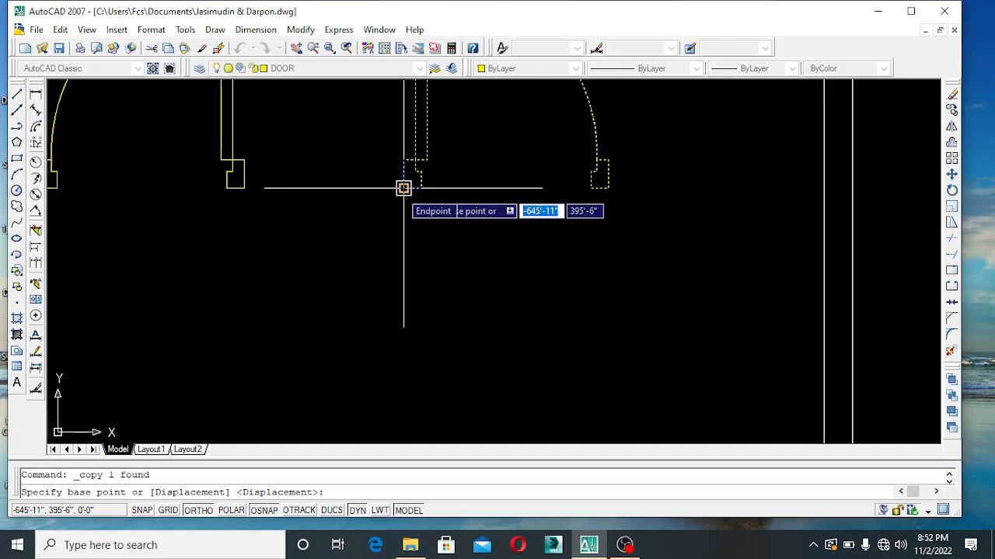
{"action": "scroll", "coordinate": [403, 191], "scroll_direction": "down", "scroll_amount": 4}
{"action": "middle_click_drag", "start_coordinate": [508, 344], "coordinate": [296, 253]}
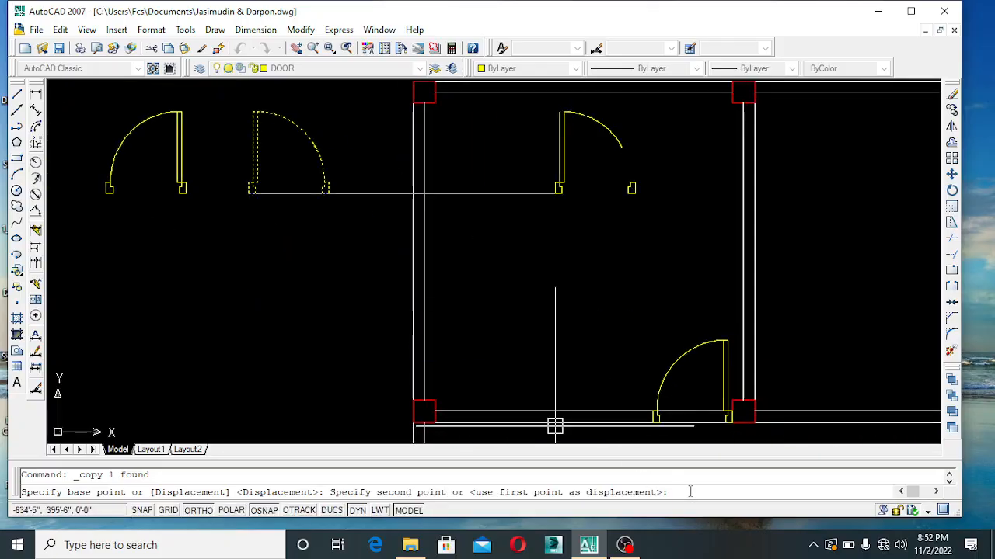
{"action": "scroll", "coordinate": [583, 321], "scroll_direction": "down", "scroll_amount": 2}
{"action": "scroll", "coordinate": [599, 362], "scroll_direction": "up", "scroll_amount": 8}
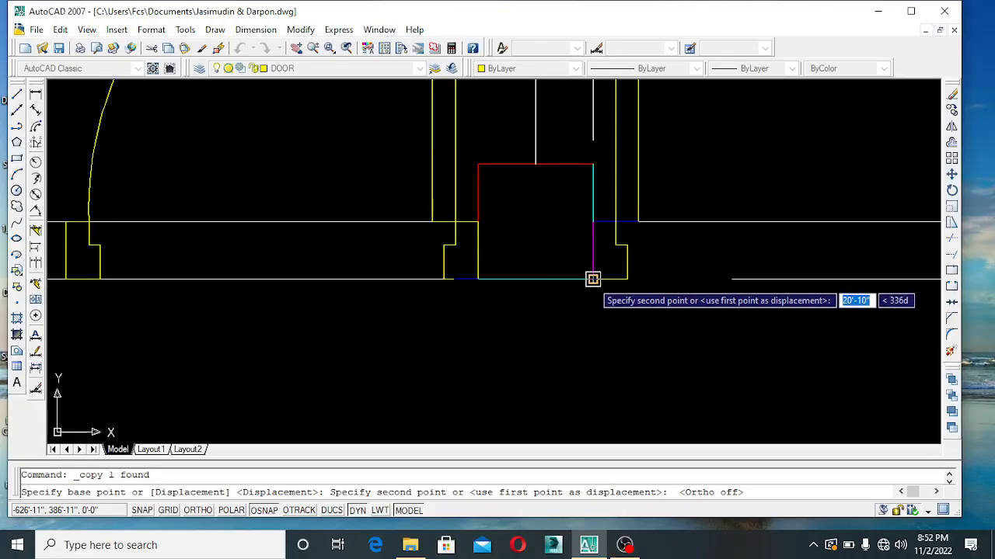
{"action": "left_click", "coordinate": [592, 279]}
{"action": "key", "text": "Escape"}
- Trim the wall lines crossing both door openings on either side of the column between the two upper rooms
{"action": "scroll", "coordinate": [647, 345], "scroll_direction": "down", "scroll_amount": 4}
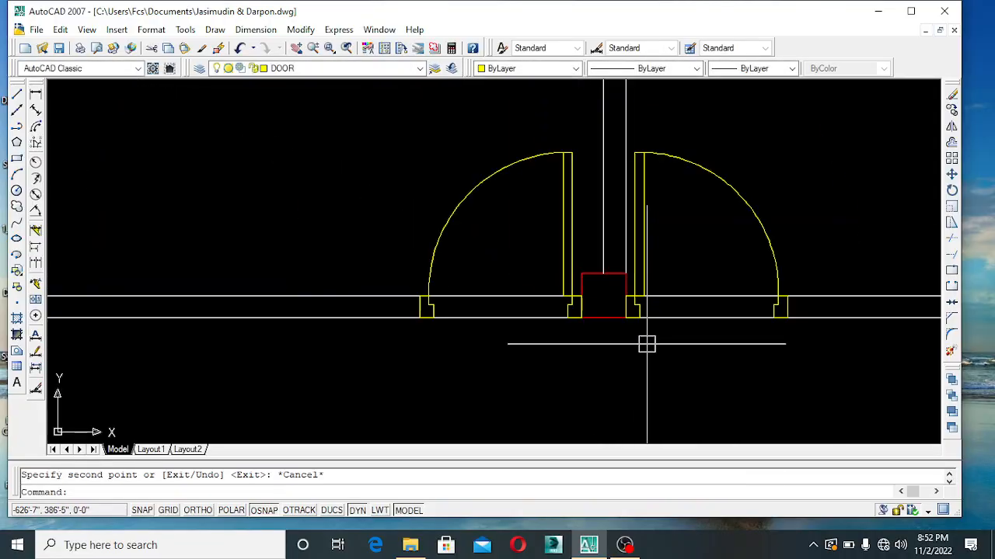
{"action": "middle_click_drag", "start_coordinate": [646, 344], "coordinate": [609, 345]}
{"action": "type", "text": "tr"}
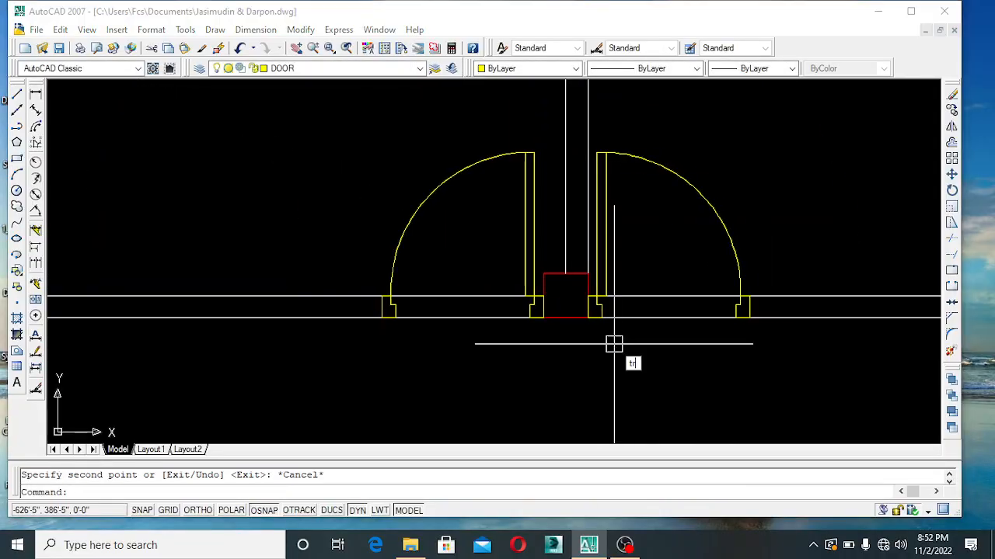
{"action": "key", "text": "Return"}
{"action": "key", "text": "Return"}
{"action": "left_click", "coordinate": [660, 282]}
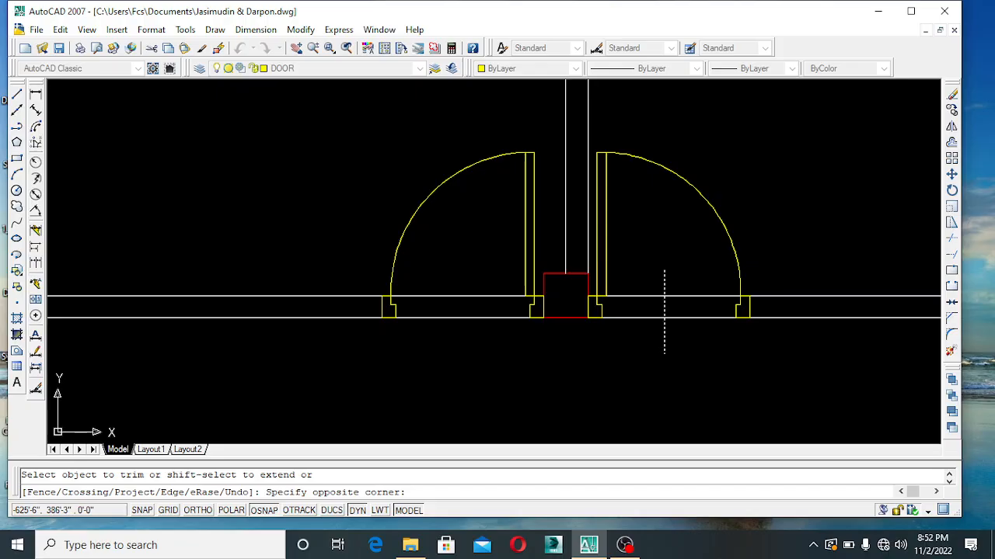
{"action": "left_click", "coordinate": [649, 355]}
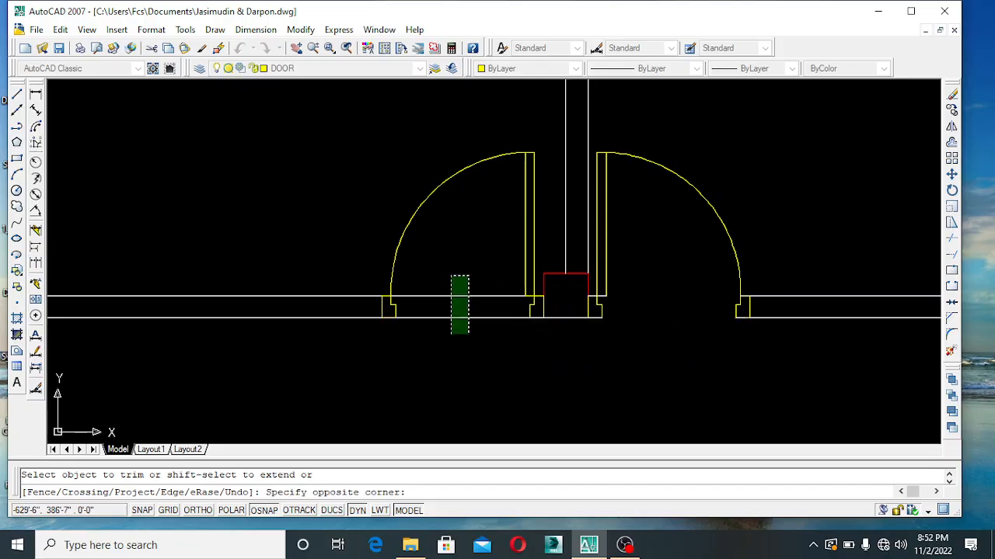
{"action": "key", "text": "Escape"}
{"action": "scroll", "coordinate": [544, 373], "scroll_direction": "down", "scroll_amount": 3}
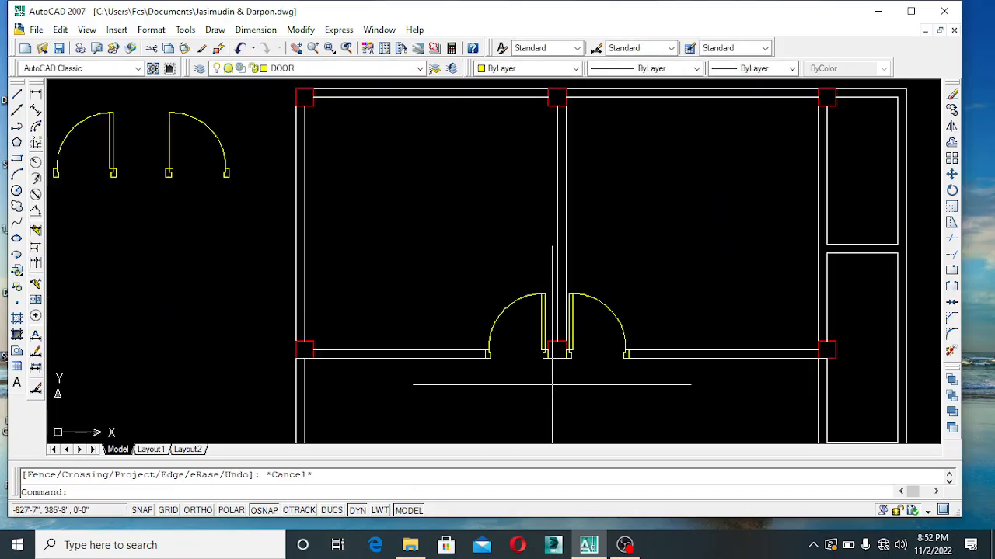
{"action": "middle_click_drag", "start_coordinate": [543, 373], "coordinate": [555, 376]}
{"action": "scroll", "coordinate": [633, 357], "scroll_direction": "down", "scroll_amount": 2}
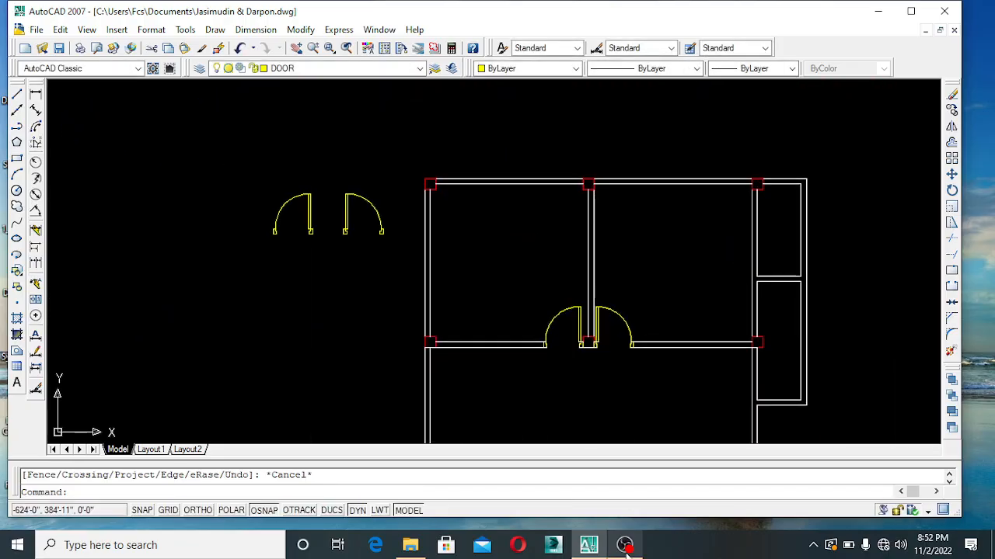